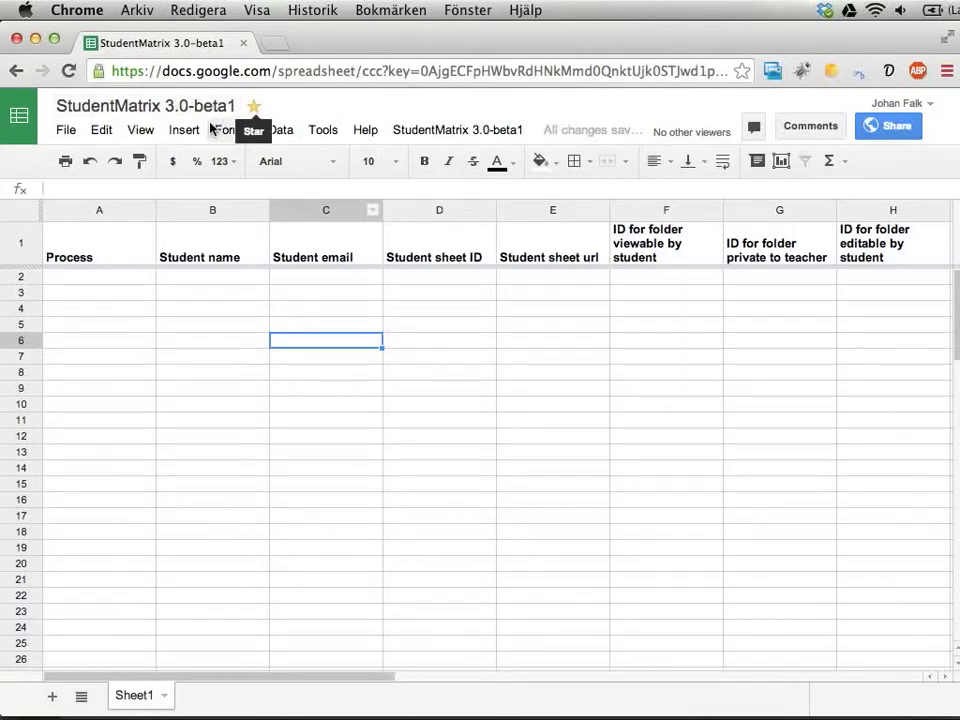
# Rename the spreadsheet to StudentMatrix 3.0-beta2.
pyautogui.click(210, 108)
pyautogui.press('Right')
pyautogui.press('BackSpace')
pyautogui.write('2')
pyautogui.press('Return')
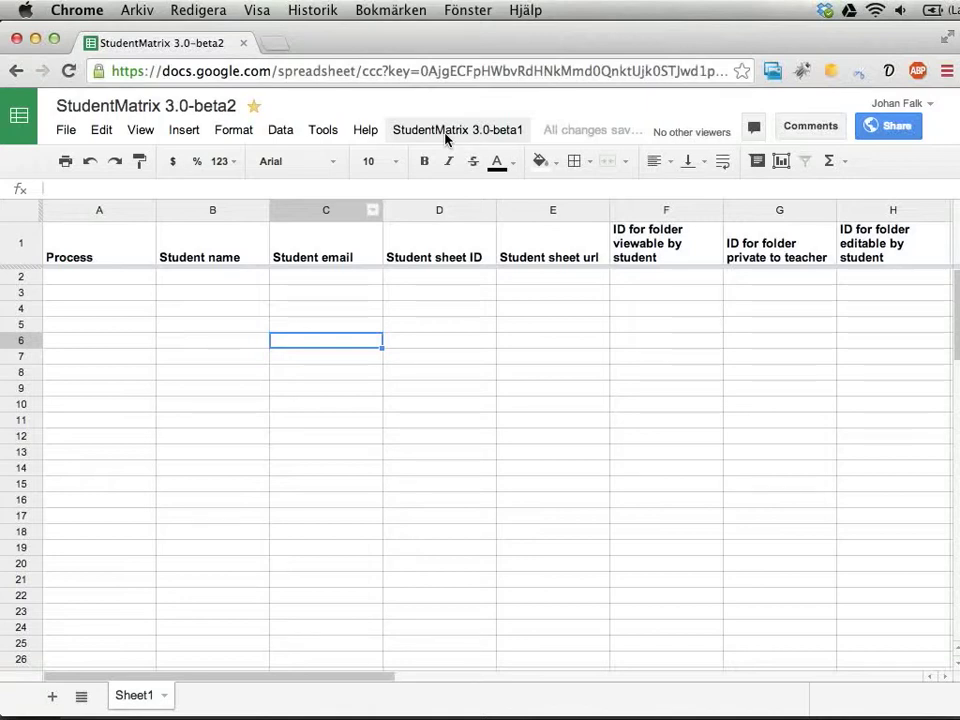
# Open the StudentMatrix settings and show the Plugin and module management group.
pyautogui.click(446, 139)
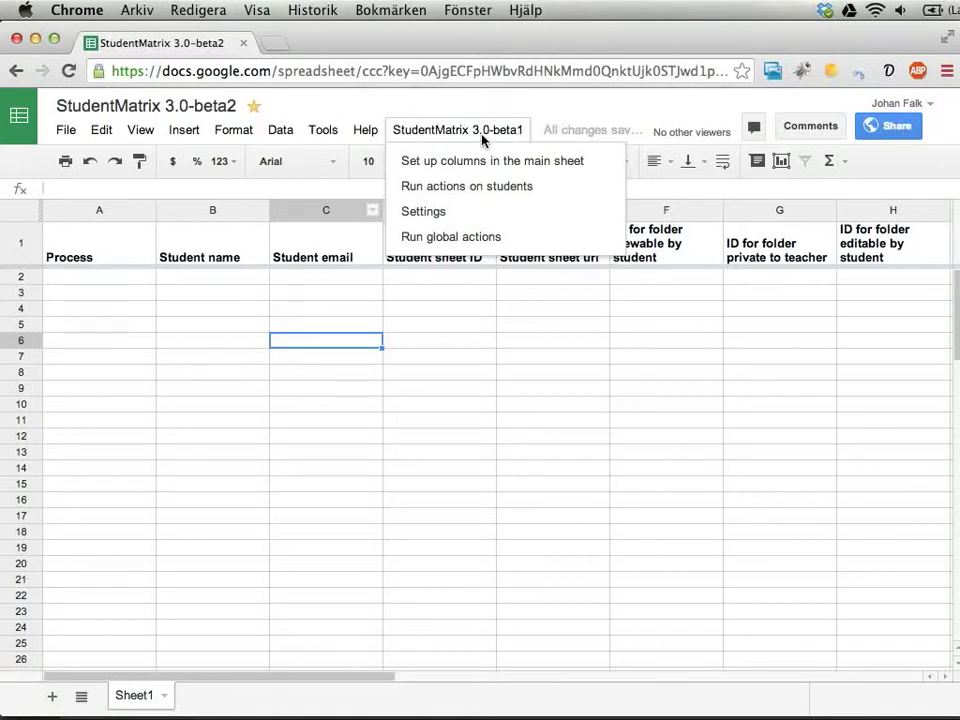
pyautogui.click(421, 217)
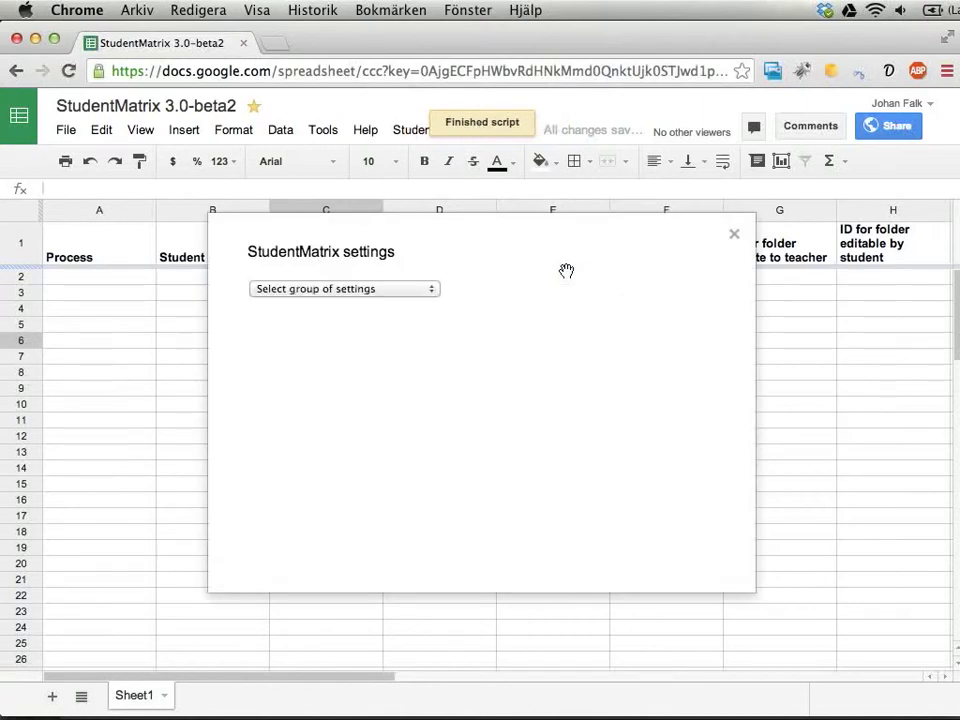
pyautogui.click(433, 289)
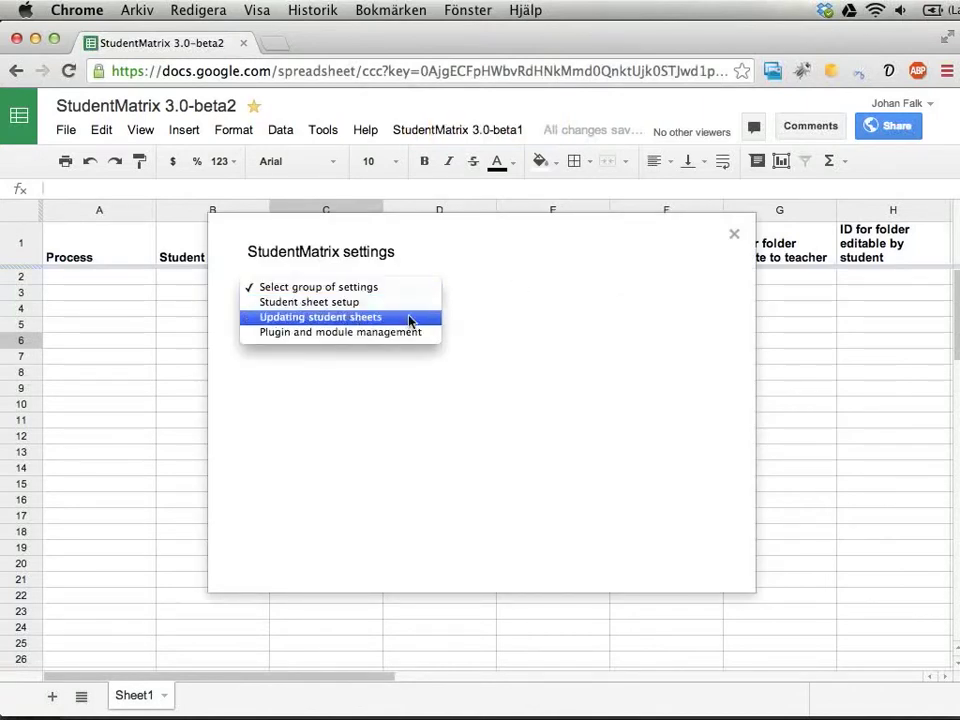
pyautogui.click(324, 340)
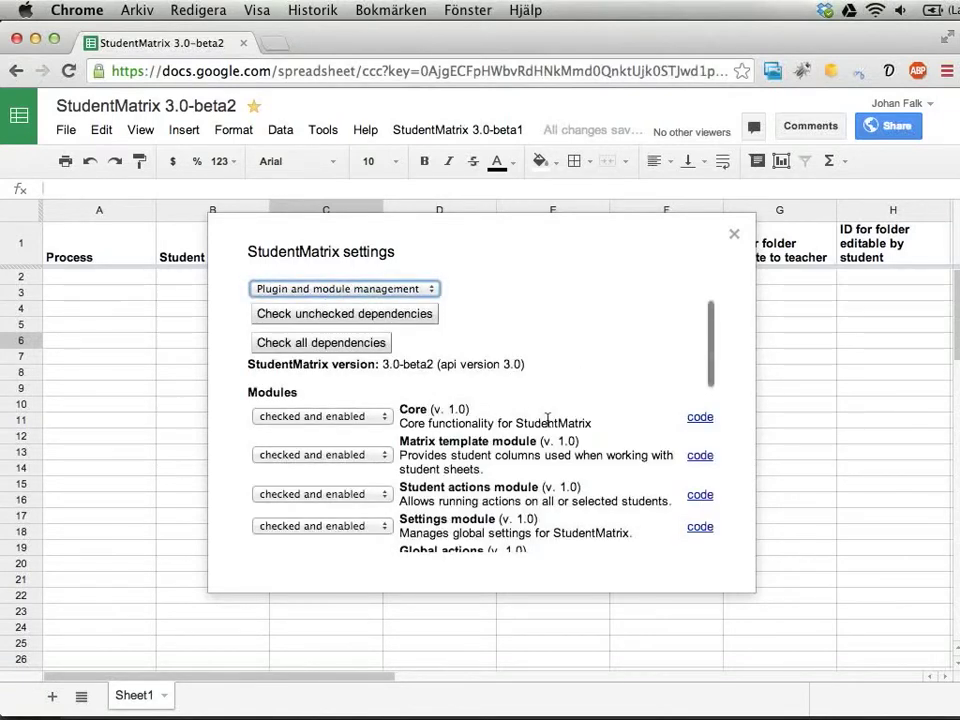
# Look through the listed modules and plugins, and run the check of all dependencies.
pyautogui.moveTo(248, 392); pyautogui.dragTo(317, 392)
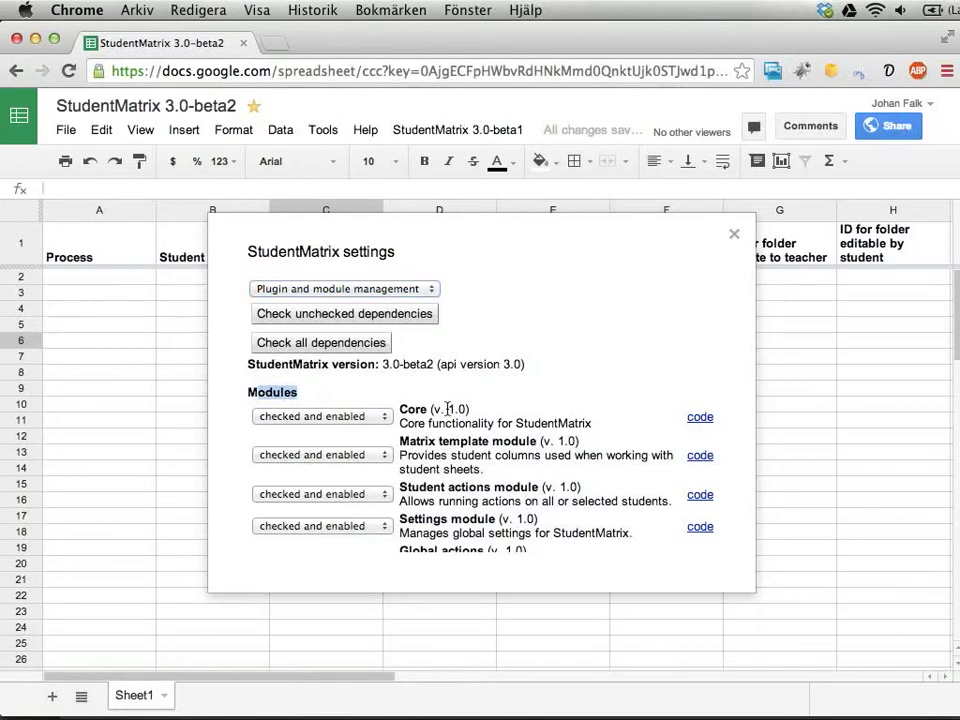
pyautogui.scroll(-5, 447, 408)
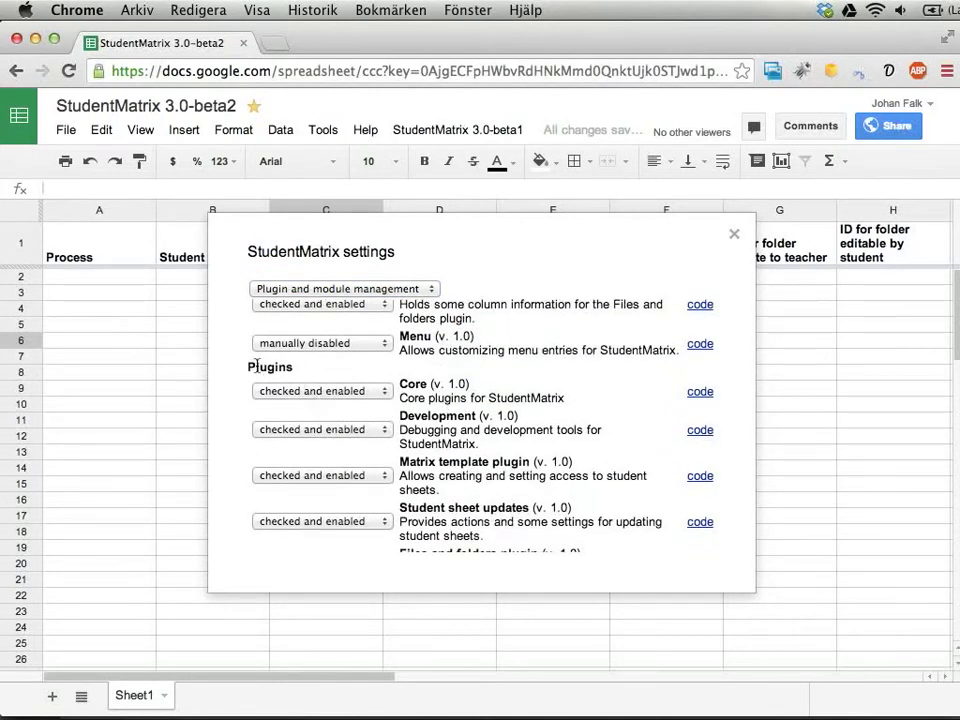
pyautogui.moveTo(257, 366); pyautogui.dragTo(319, 366)
pyautogui.scroll(-5, 598, 371)
pyautogui.scroll(15, 598, 371)
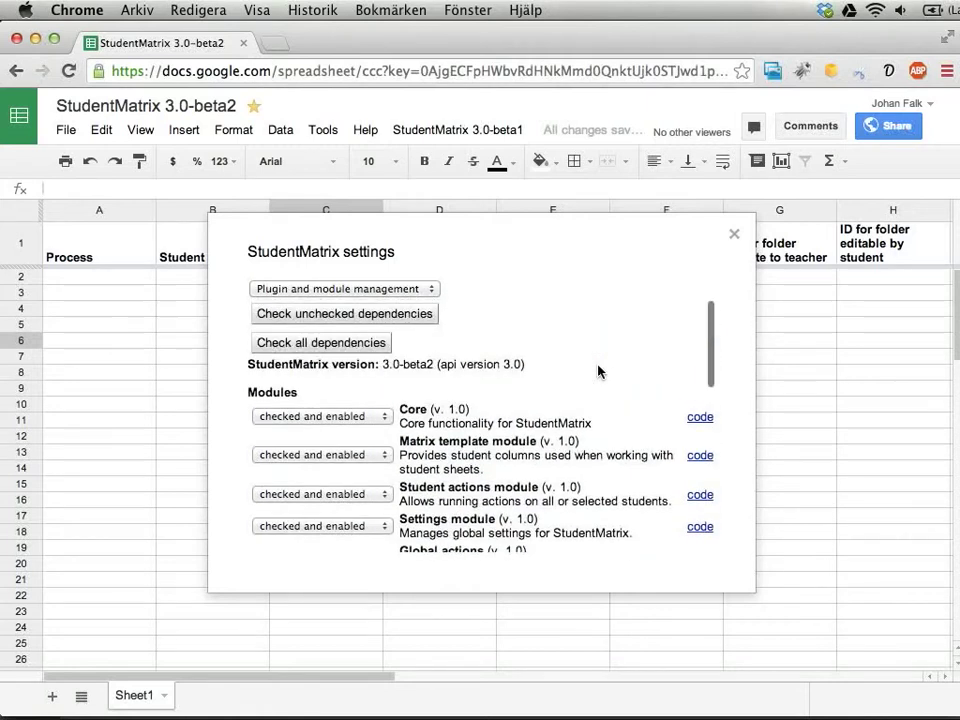
pyautogui.click(303, 348)
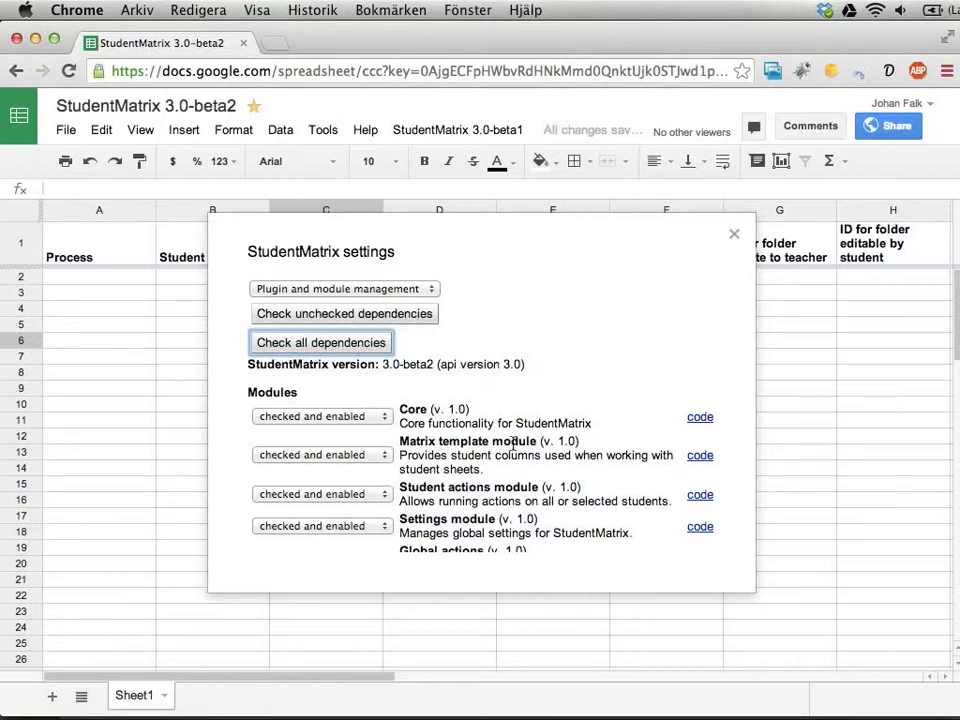
# Open the source code of the Core module from the Modules list and skim through it.
pyautogui.moveTo(400, 409); pyautogui.dragTo(429, 410)
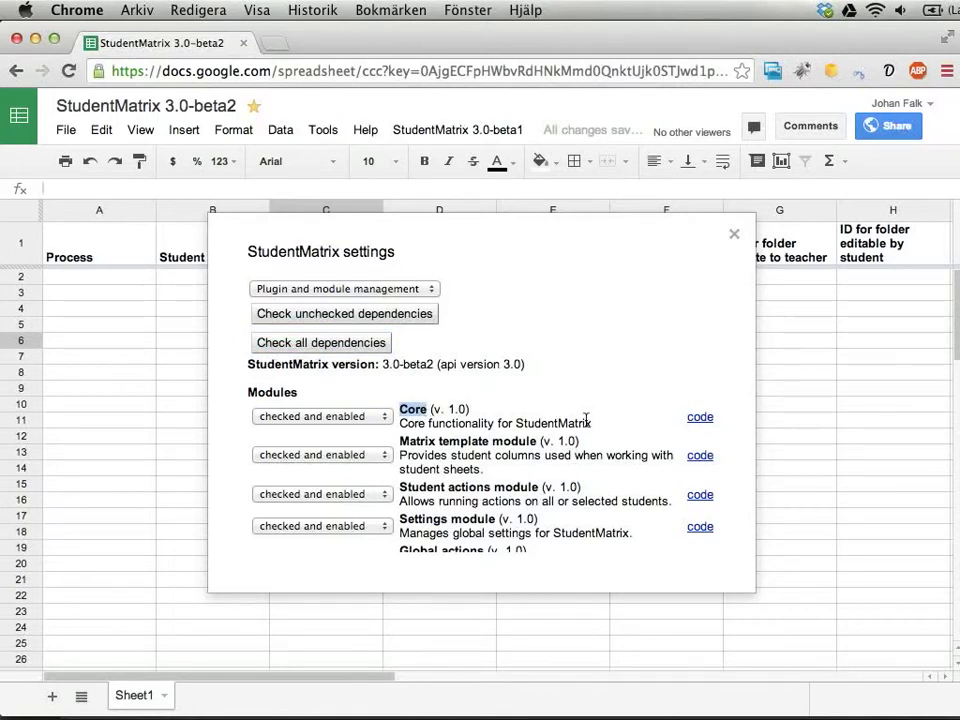
pyautogui.click(700, 418)
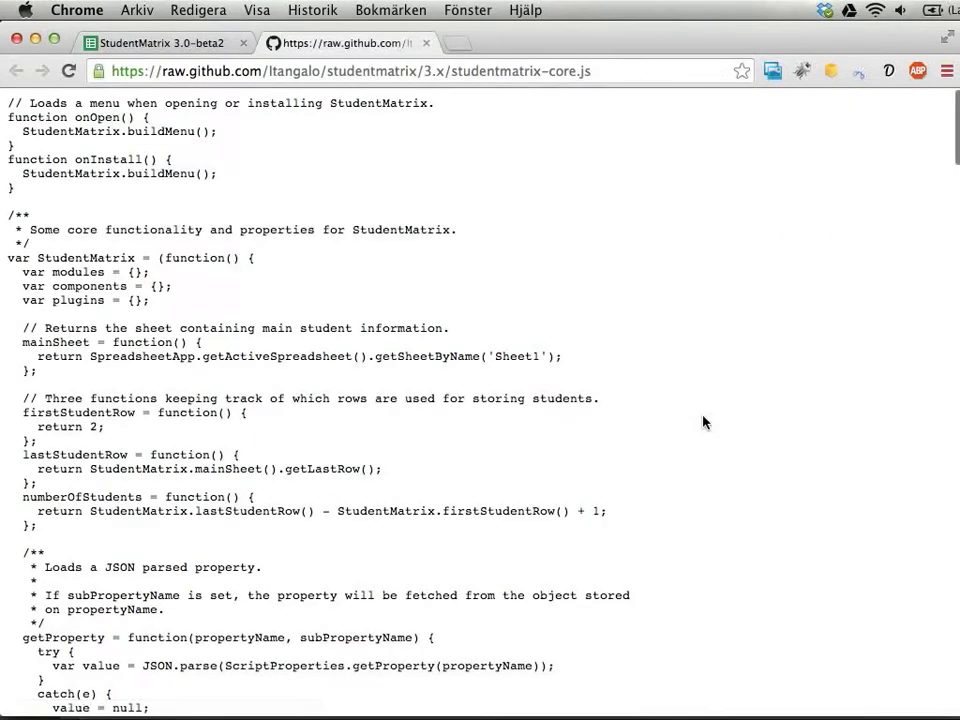
pyautogui.scroll(-10, 499, 352)
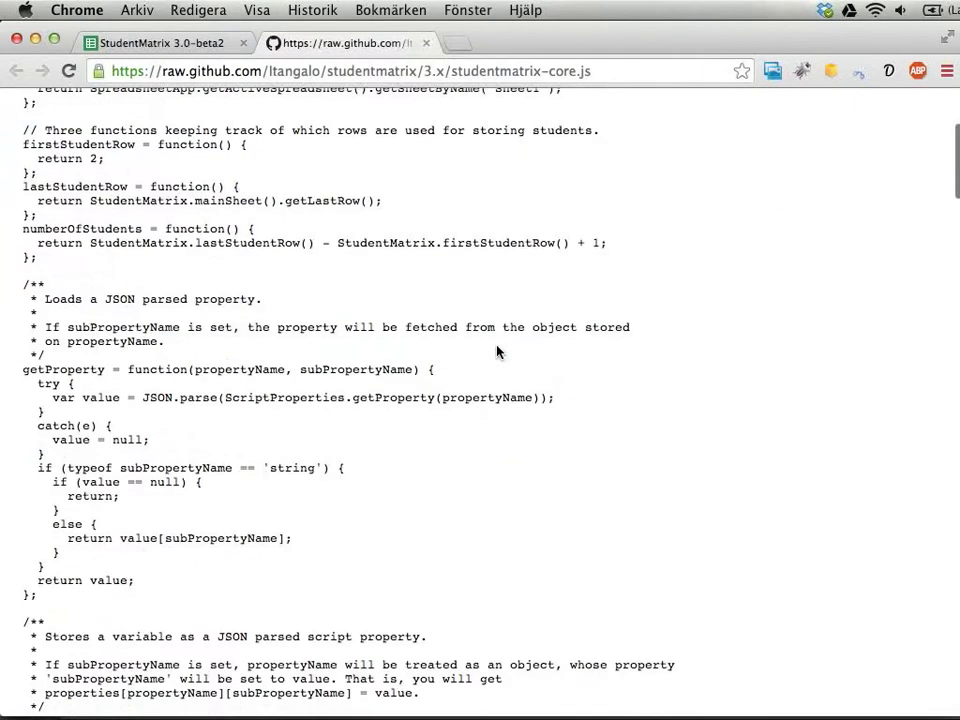
pyautogui.scroll(10, 497, 352)
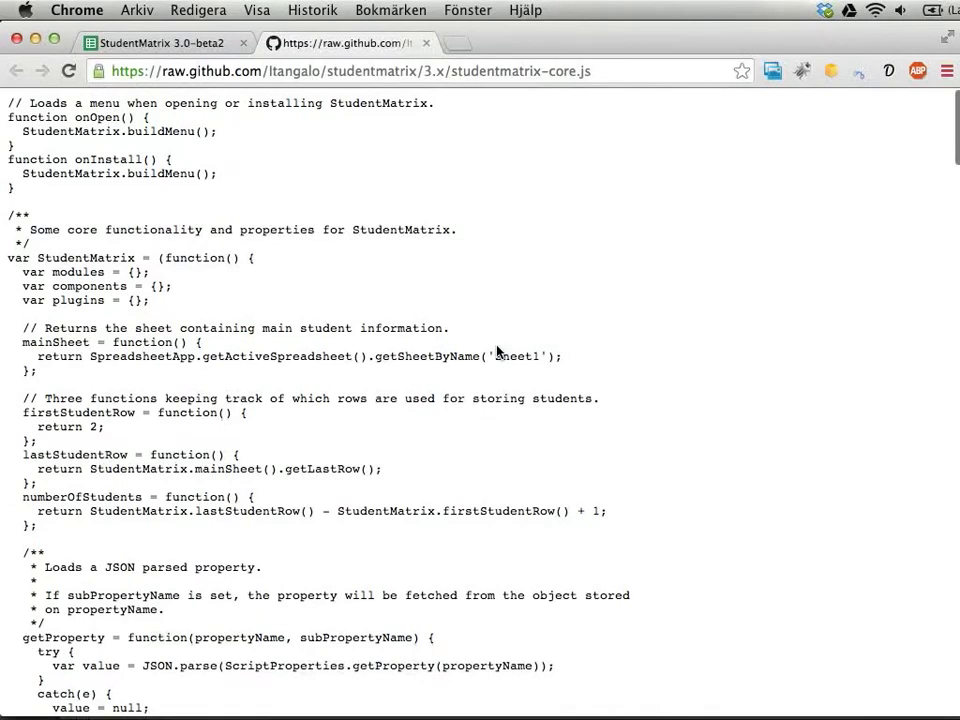
# Return to the spreadsheet, close the StudentMatrix settings and open the script editor.
pyautogui.click(172, 45)
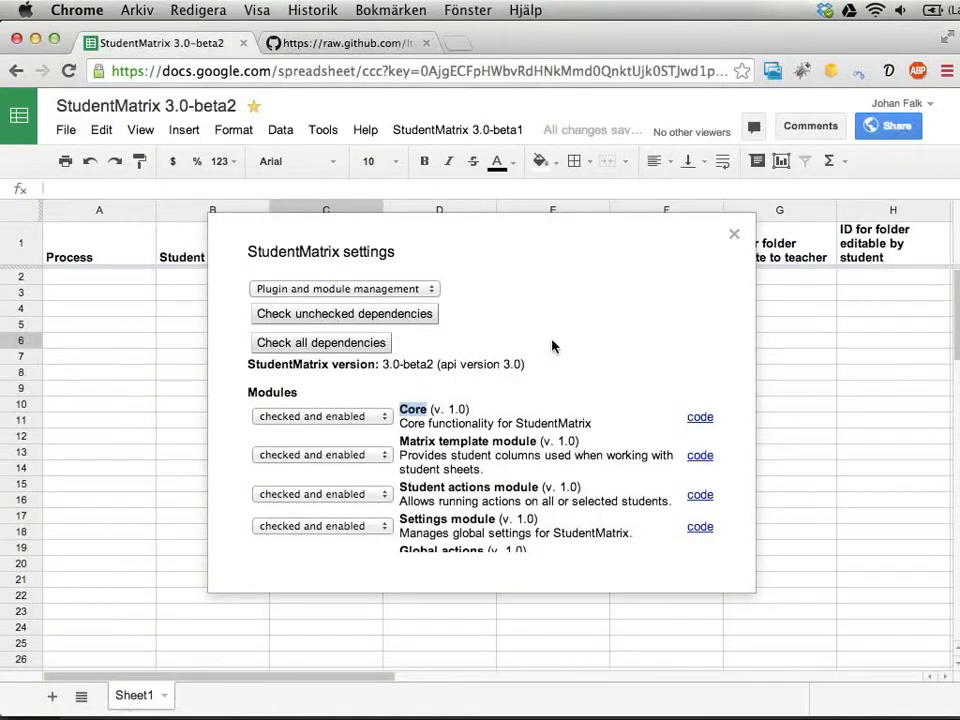
pyautogui.click(734, 234)
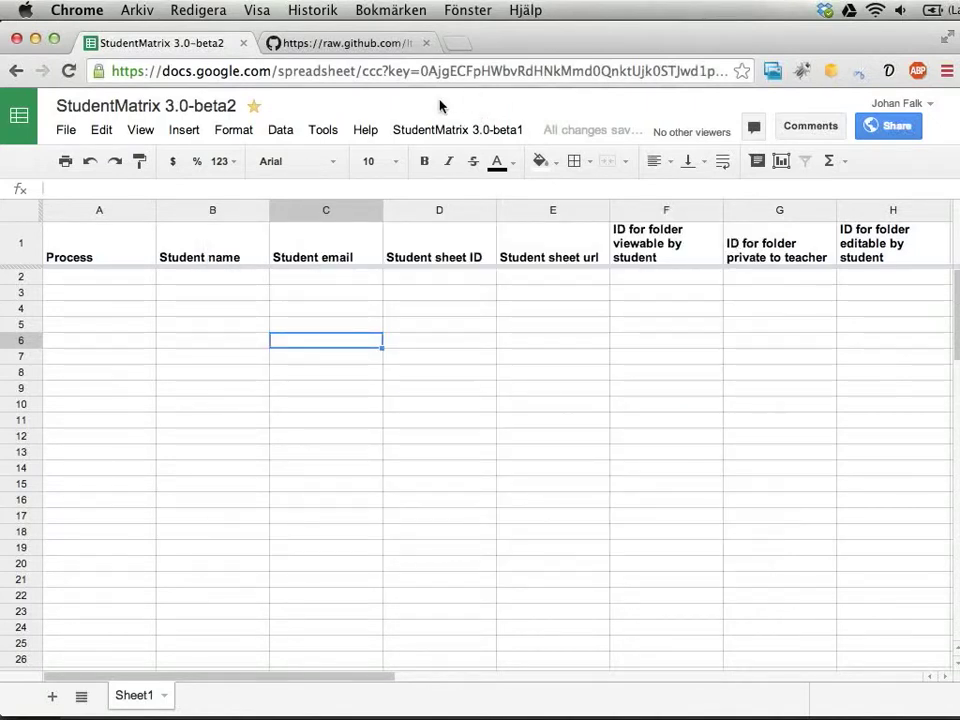
pyautogui.click(323, 134)
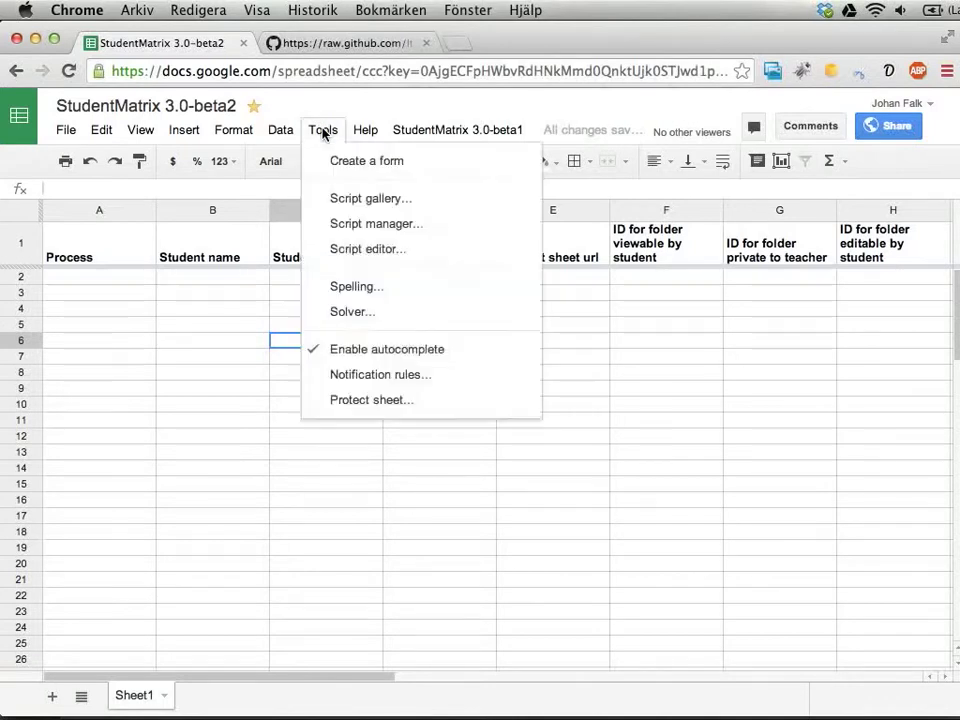
pyautogui.click(352, 258)
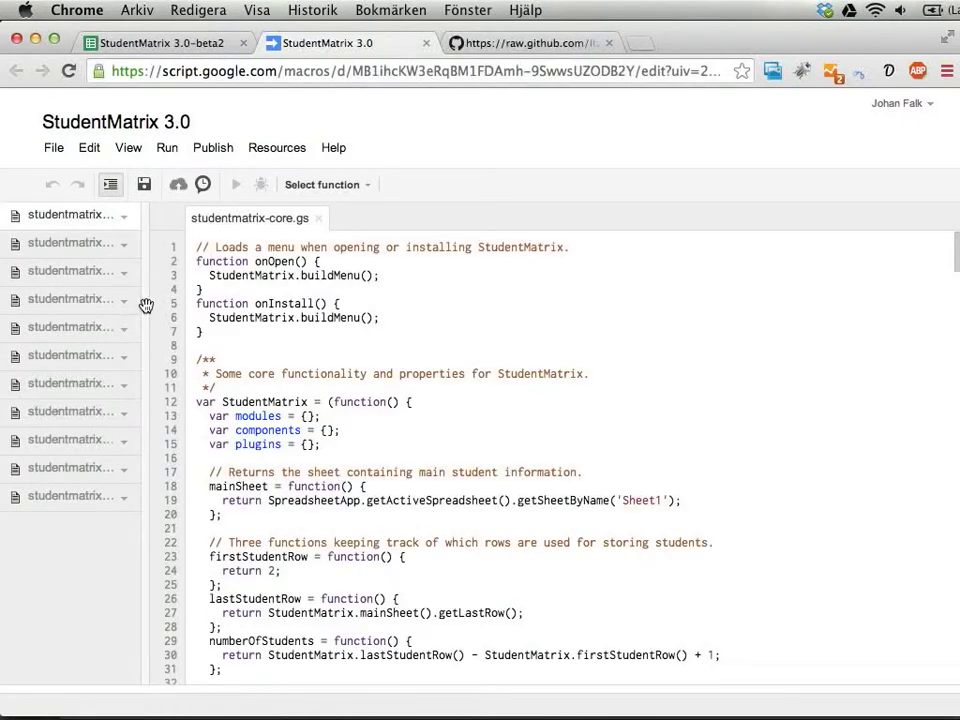
# Widen the script file list to show the full file names, and briefly view studentmatrix-globalactions.gs before closing it.
pyautogui.moveTo(146, 302); pyautogui.dragTo(290, 315)
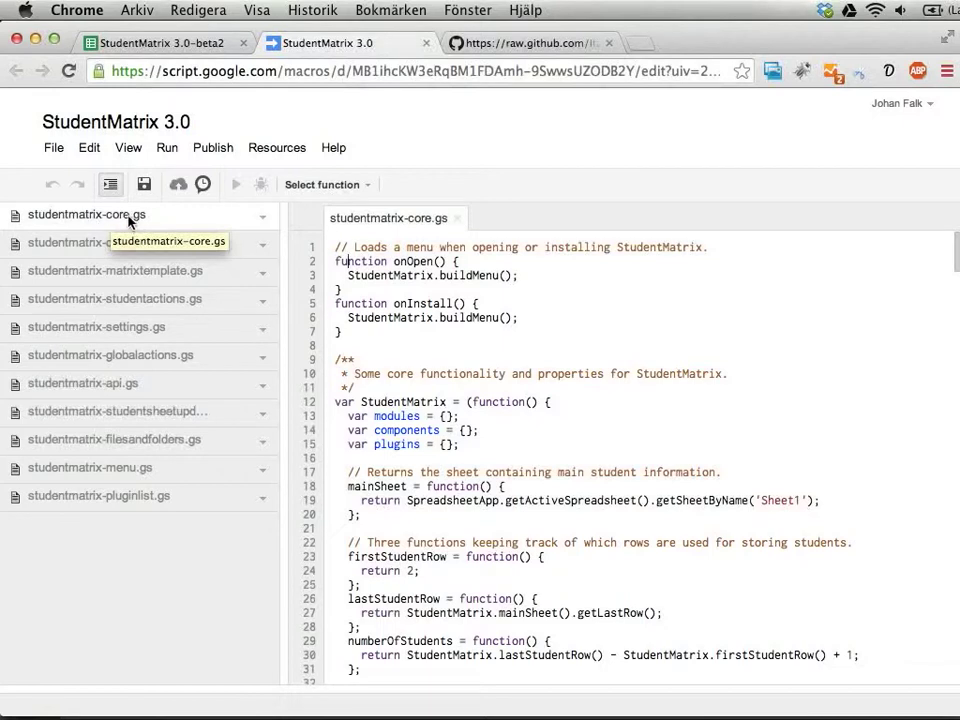
pyautogui.click(110, 358)
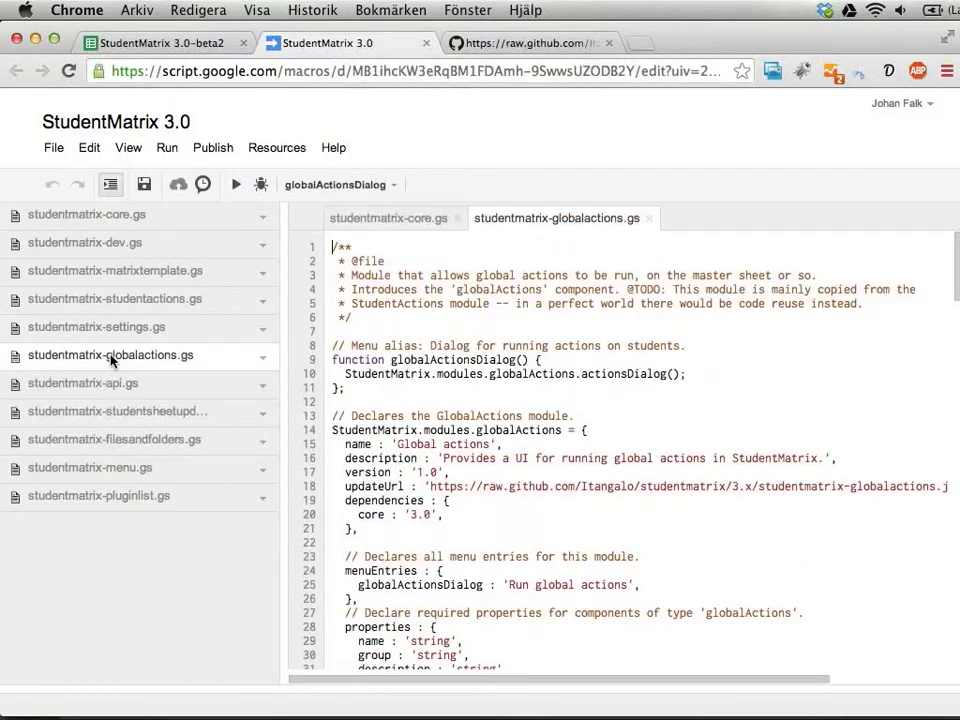
pyautogui.click(649, 218)
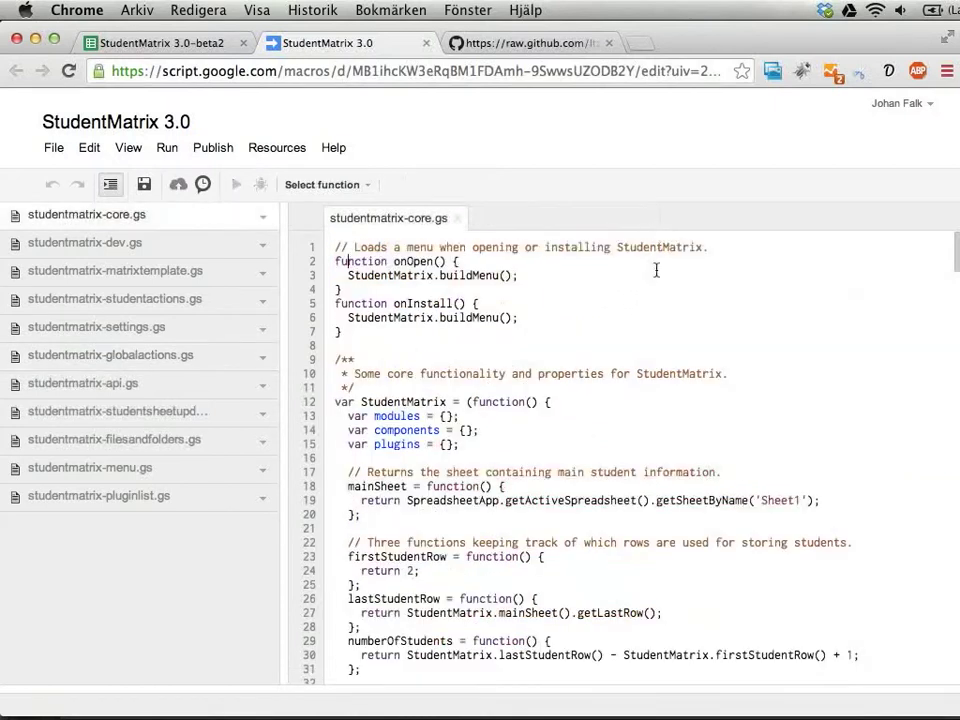
# Copy the entire code of studentmatrix-core.js from its raw GitHub page.
pyautogui.click(500, 43)
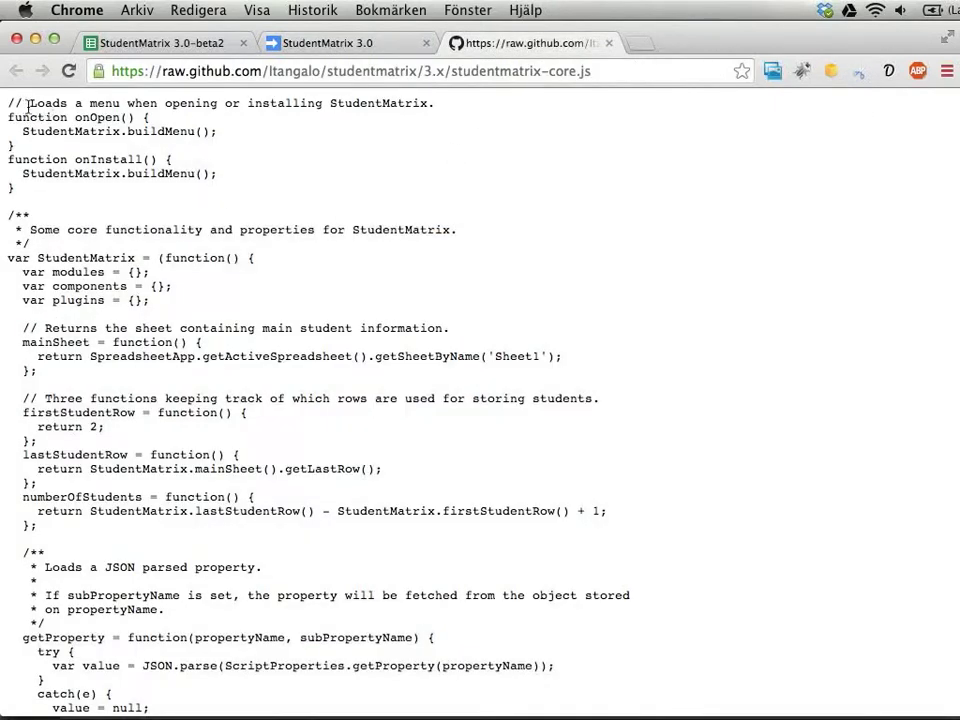
pyautogui.scroll(-2, 160, 250)
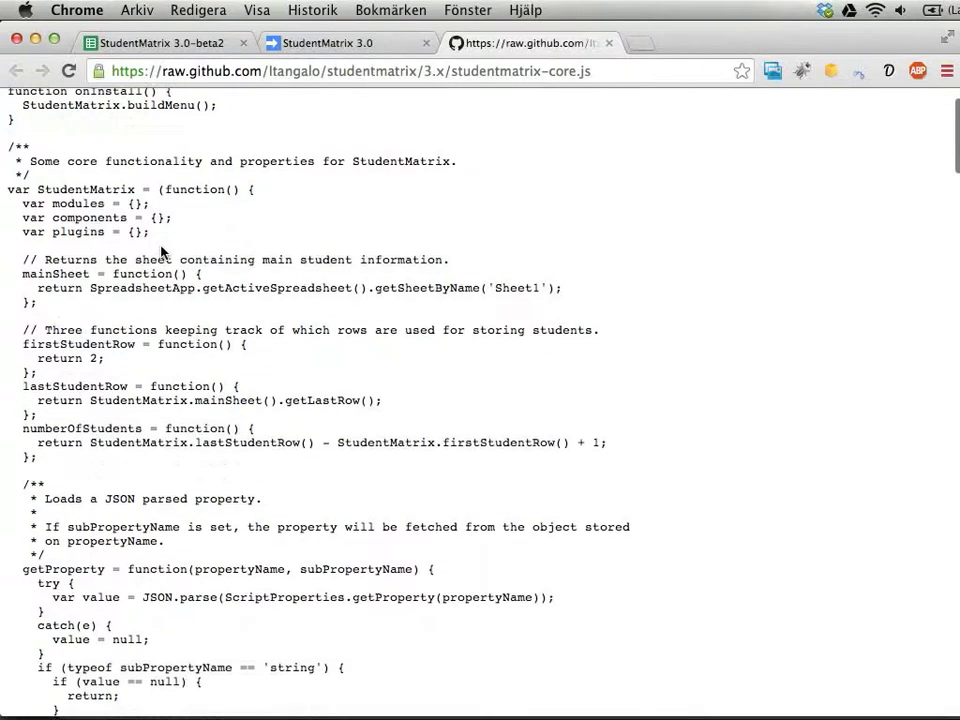
pyautogui.press('super+a')
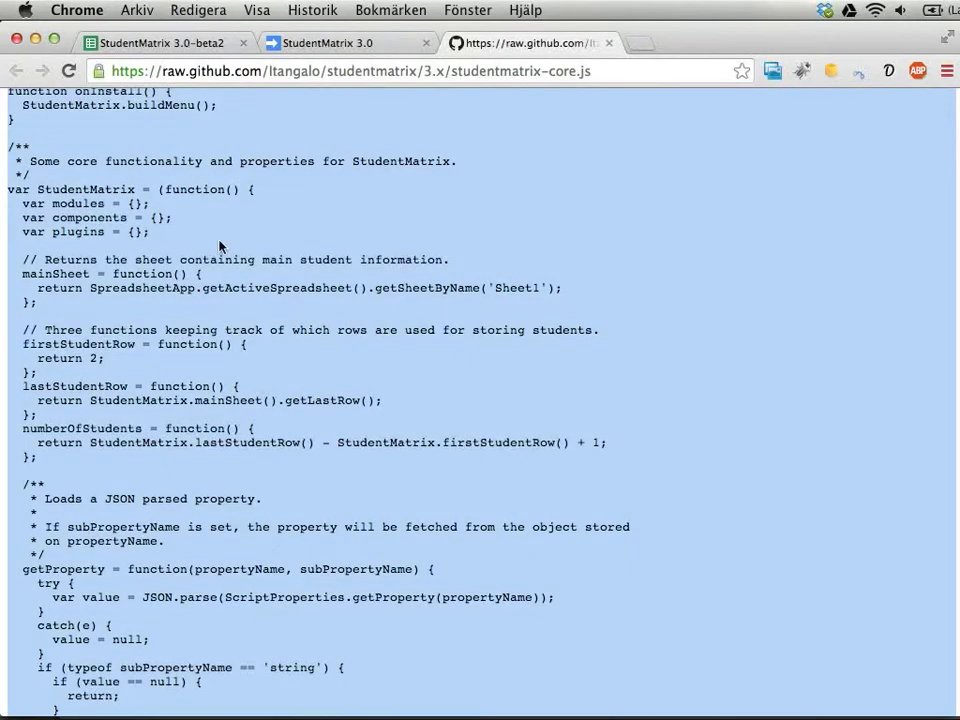
pyautogui.scroll(2, 246, 253)
pyautogui.scroll(-20, 246, 256)
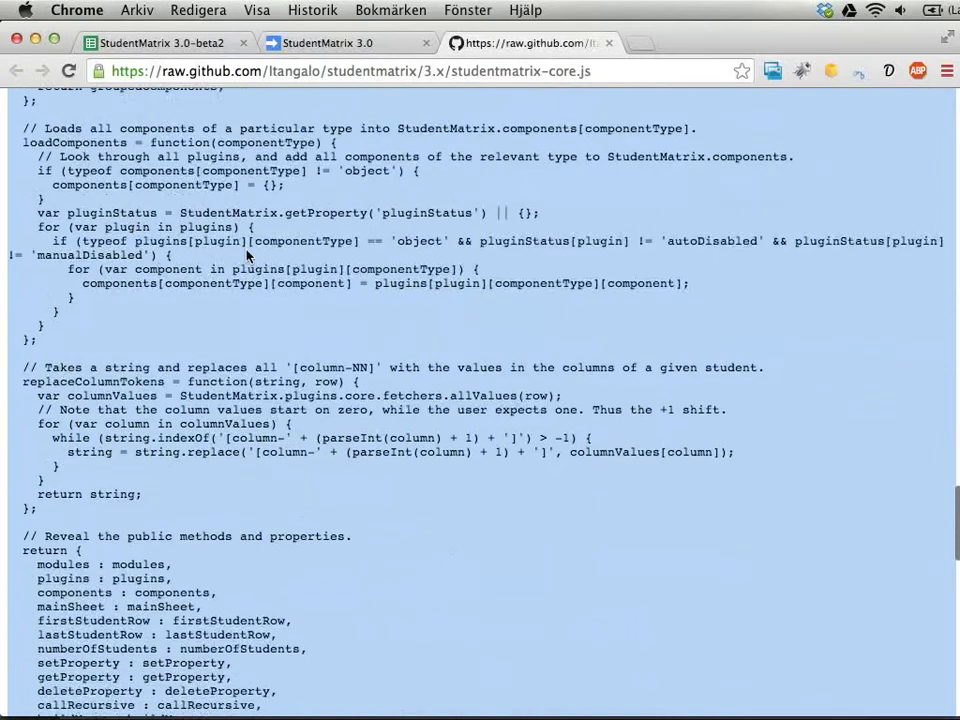
pyautogui.scroll(-15, 247, 256)
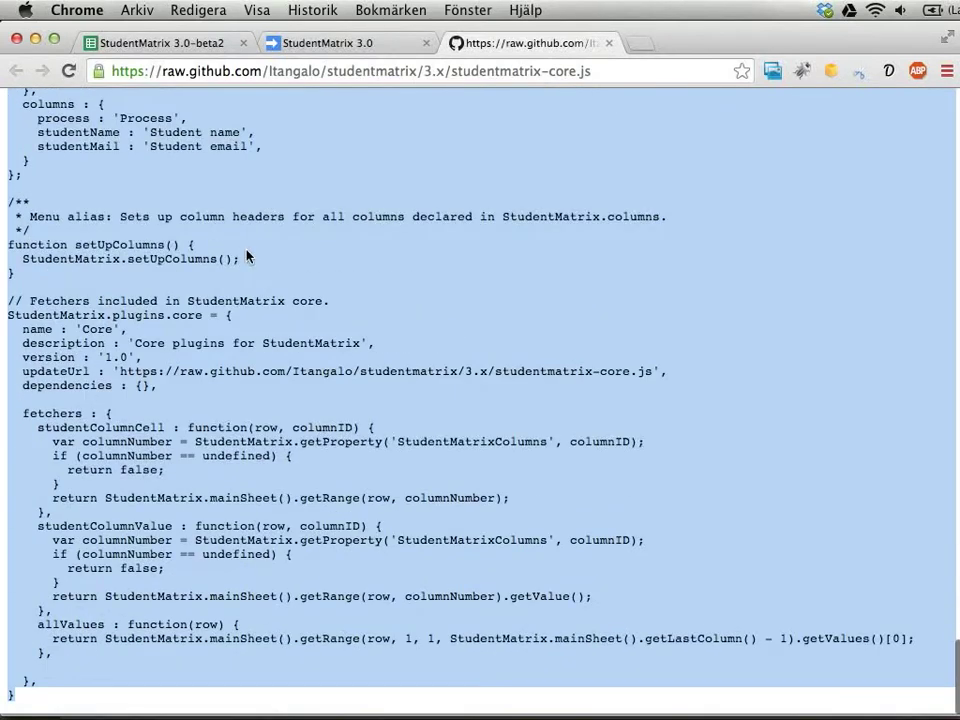
pyautogui.rightClick(246, 256)
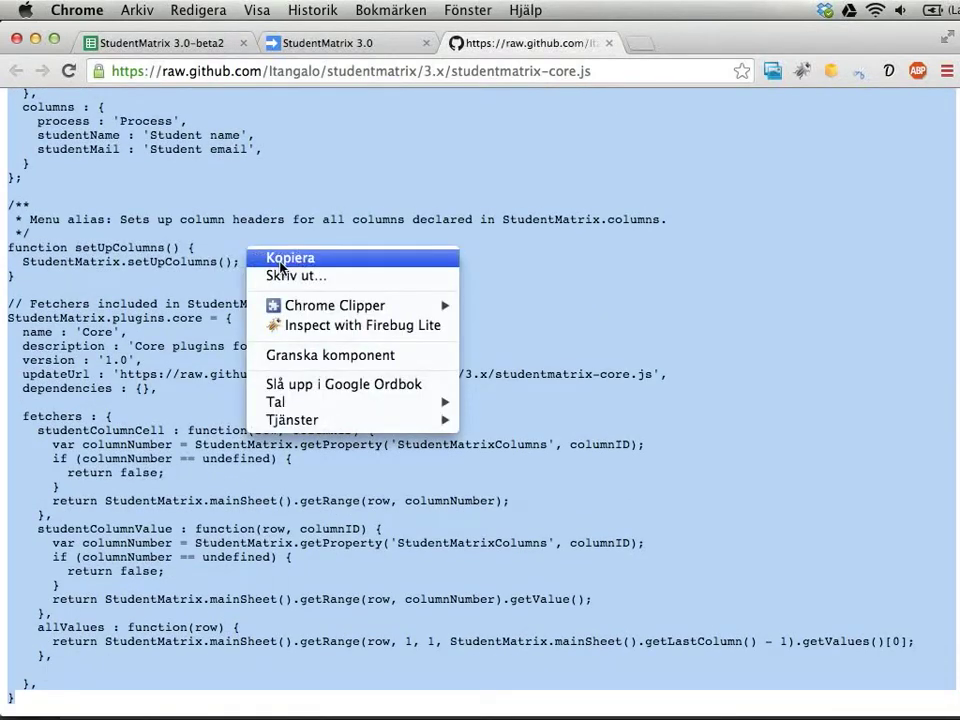
pyautogui.click(281, 262)
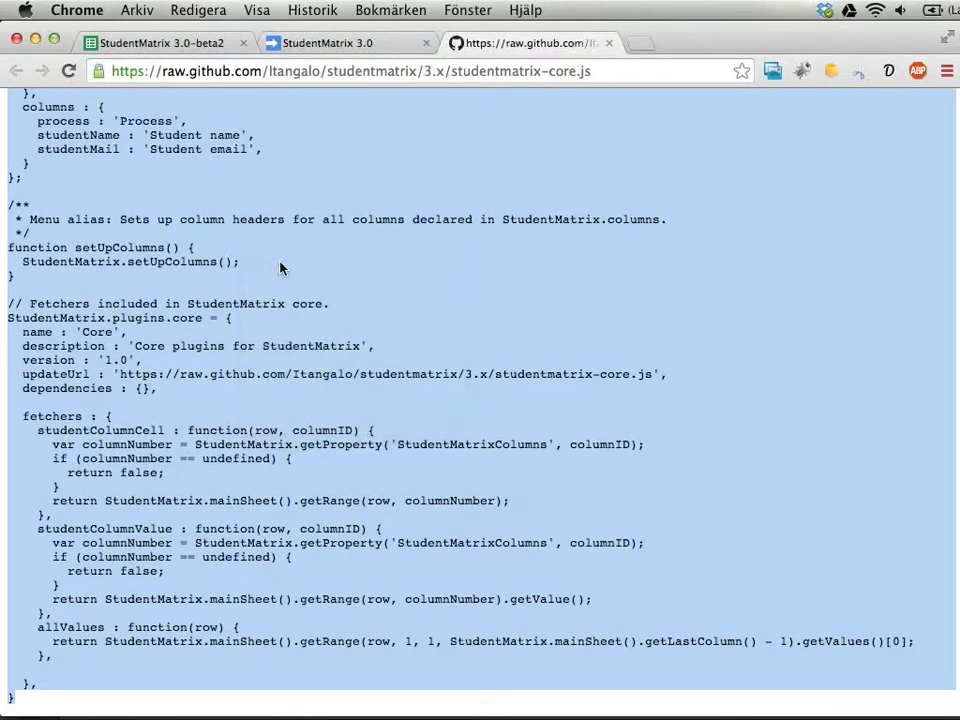
# Replace all code in studentmatrix-core.gs with the copied code plus a blank line at the end, and save the file.
pyautogui.click(328, 45)
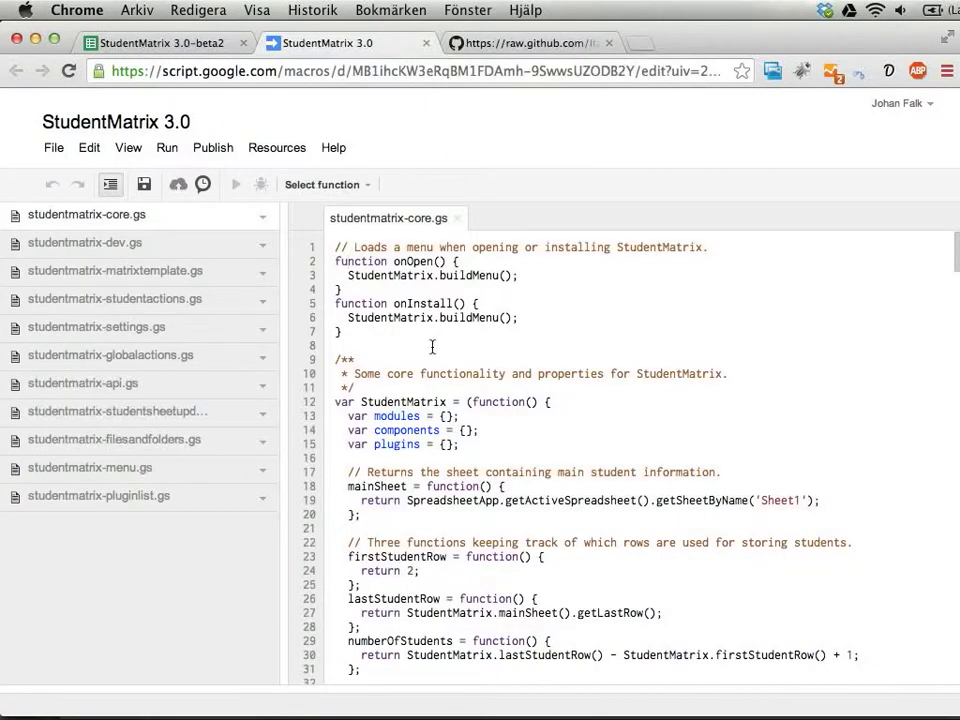
pyautogui.press('super+a')
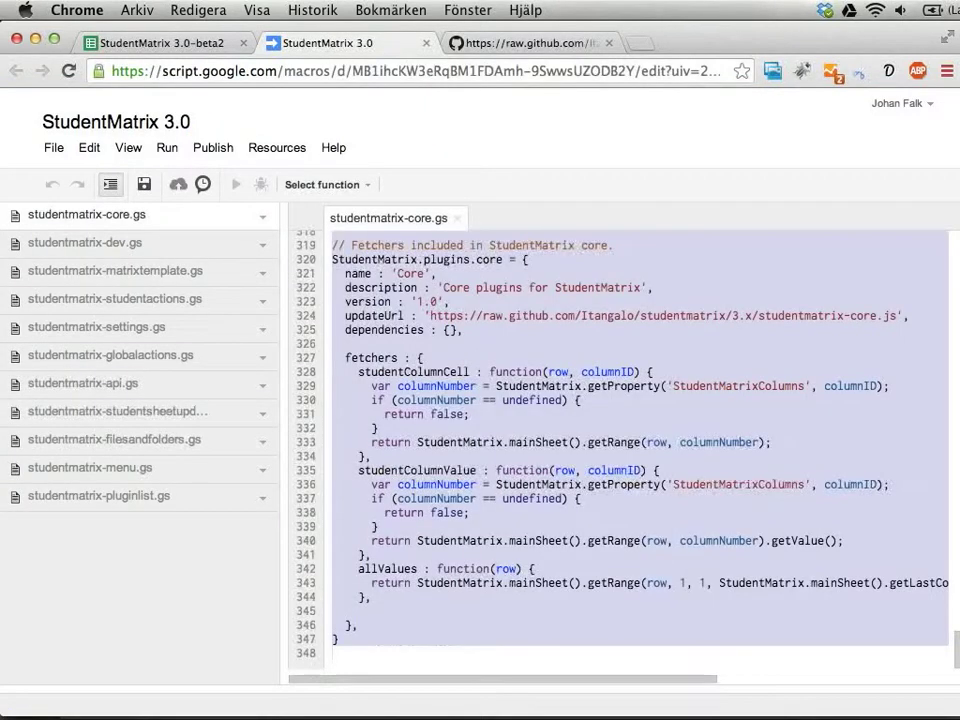
pyautogui.press('BackSpace')
pyautogui.rightClick(470, 291)
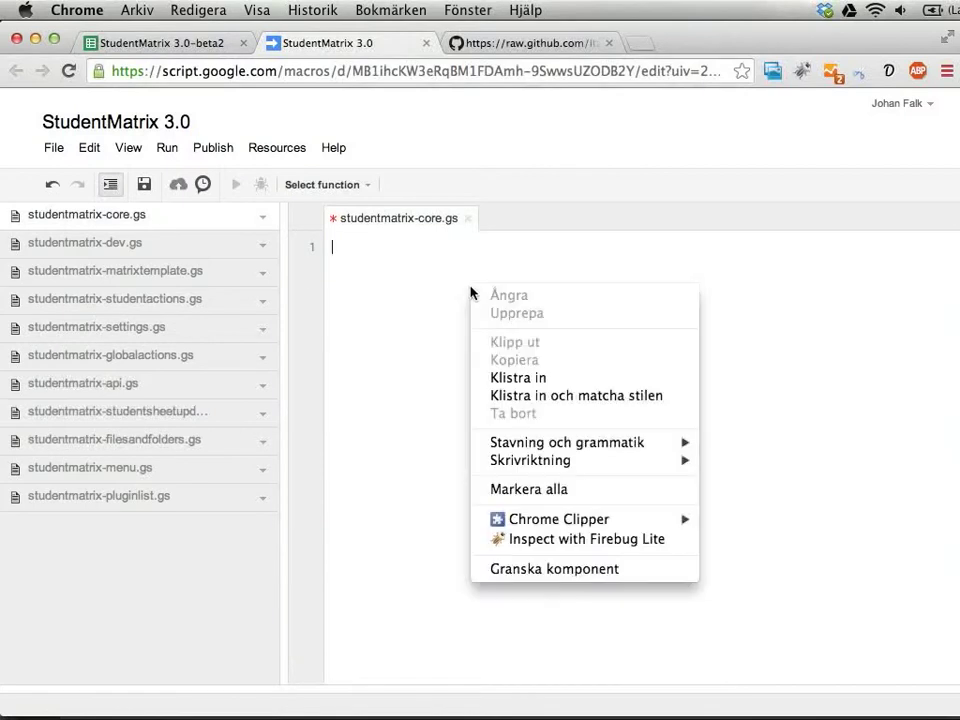
pyautogui.click(537, 379)
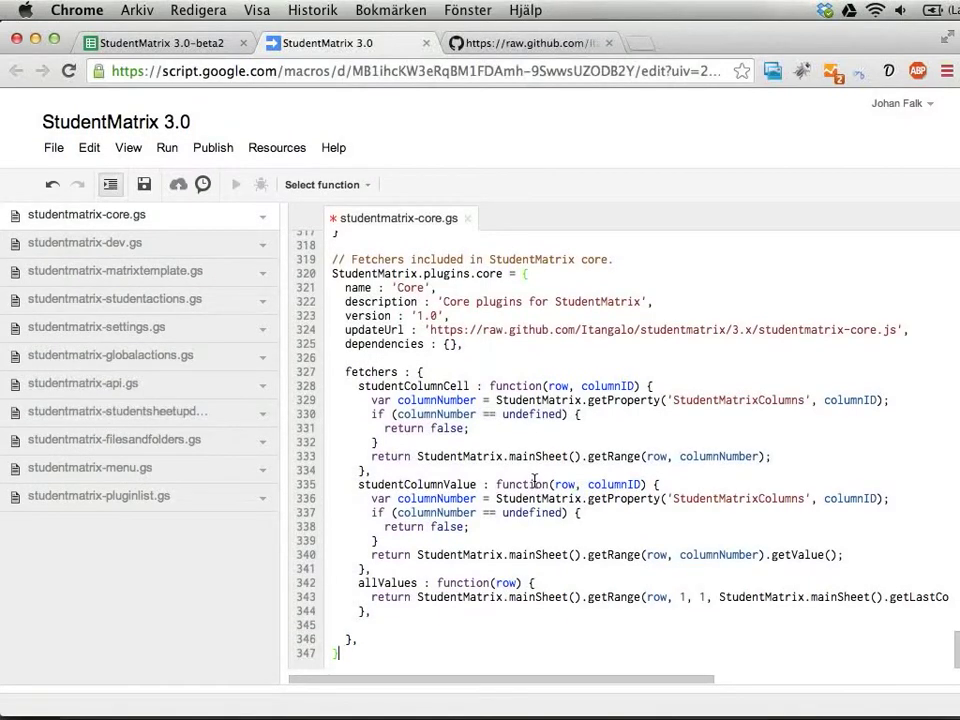
pyautogui.press('Return')
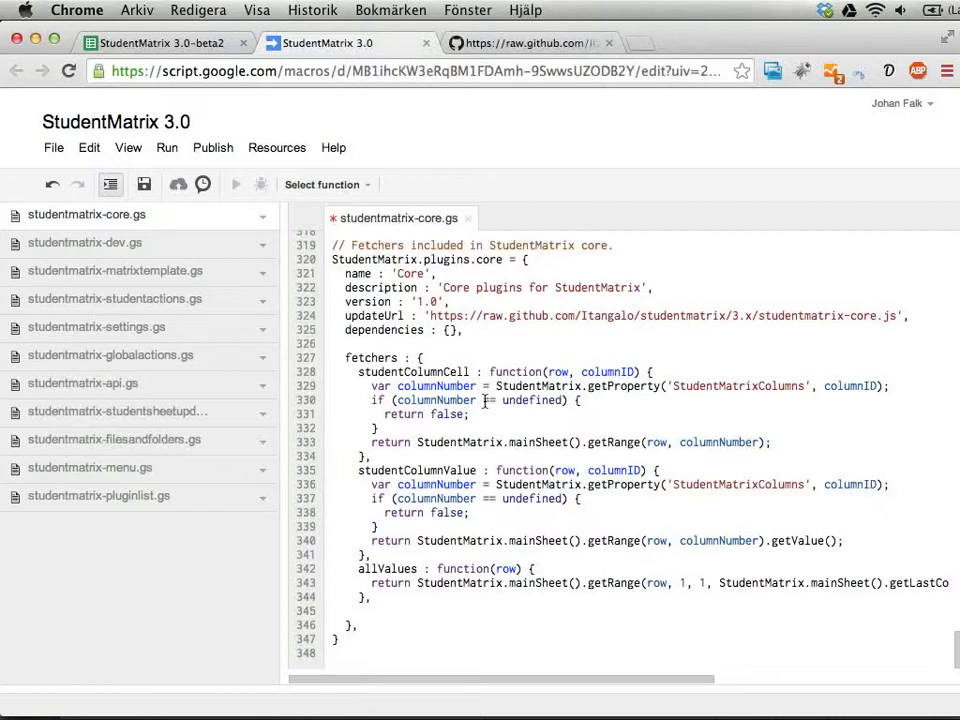
pyautogui.press('super+s')
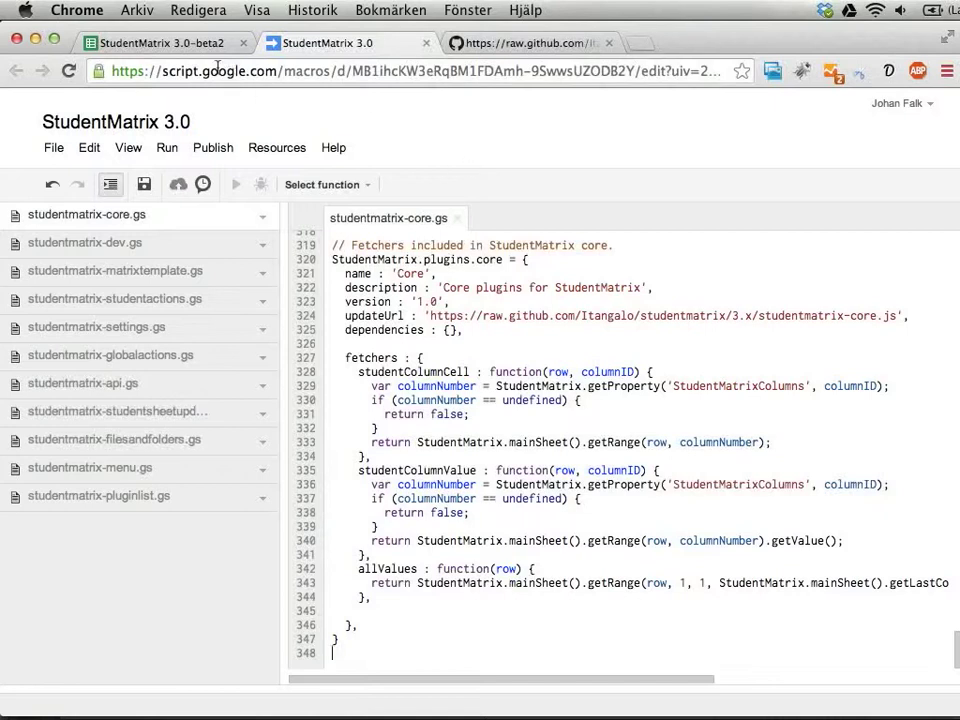
# Return to the StudentMatrix 3.0-beta2 spreadsheet and reload it so the updated script is loaded.
pyautogui.click(197, 44)
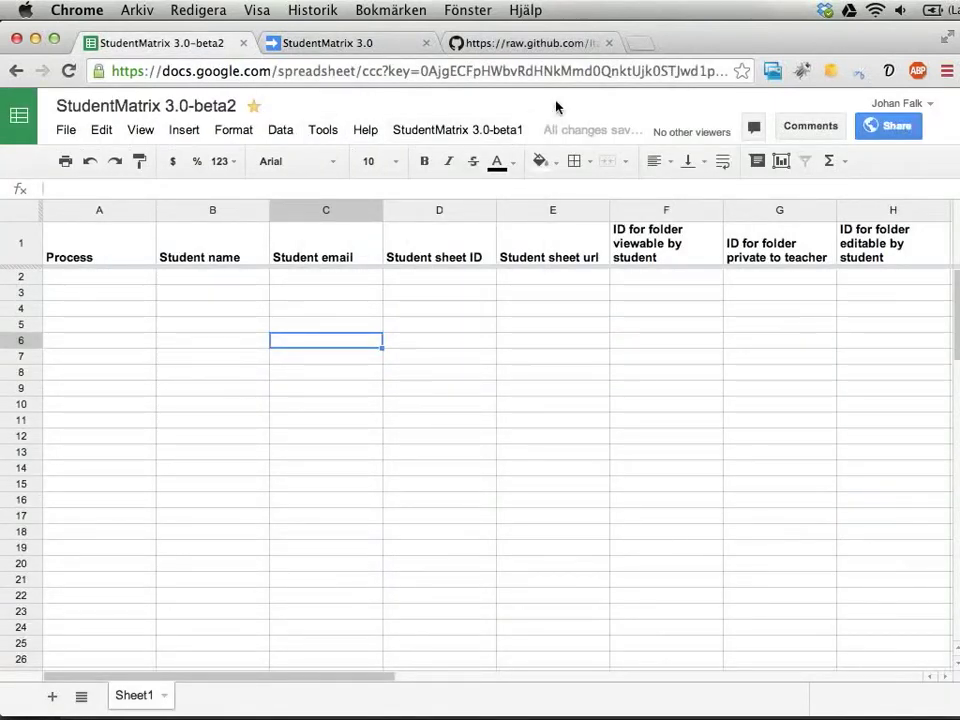
pyautogui.press('super+r')
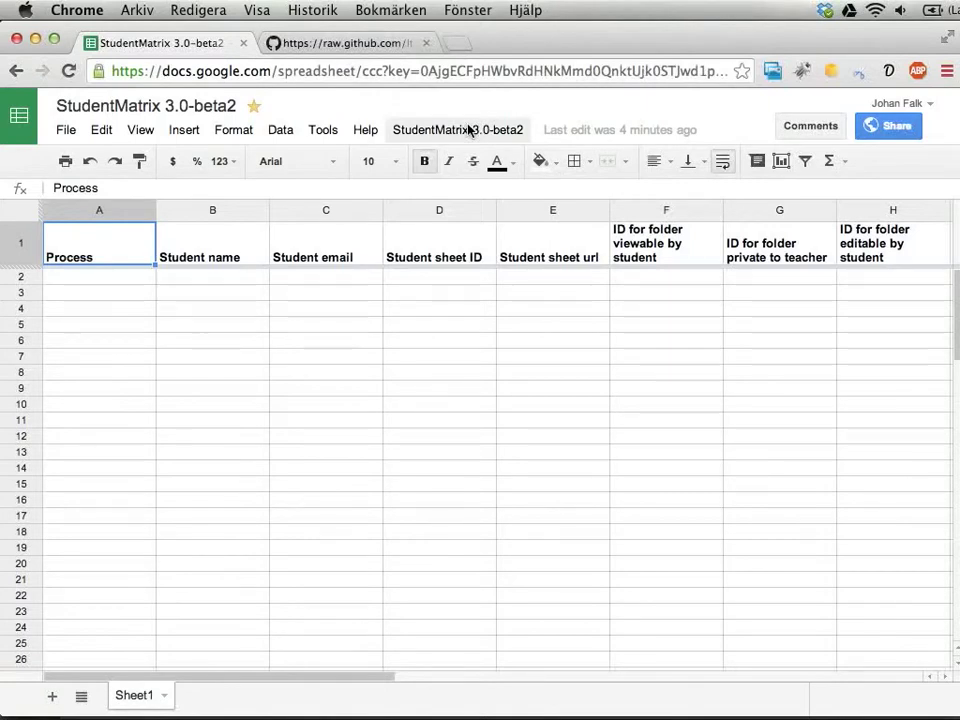
# Run a check of all dependencies in the Plugin and module management group of the StudentMatrix settings, and save the group settings.
pyautogui.click(469, 130)
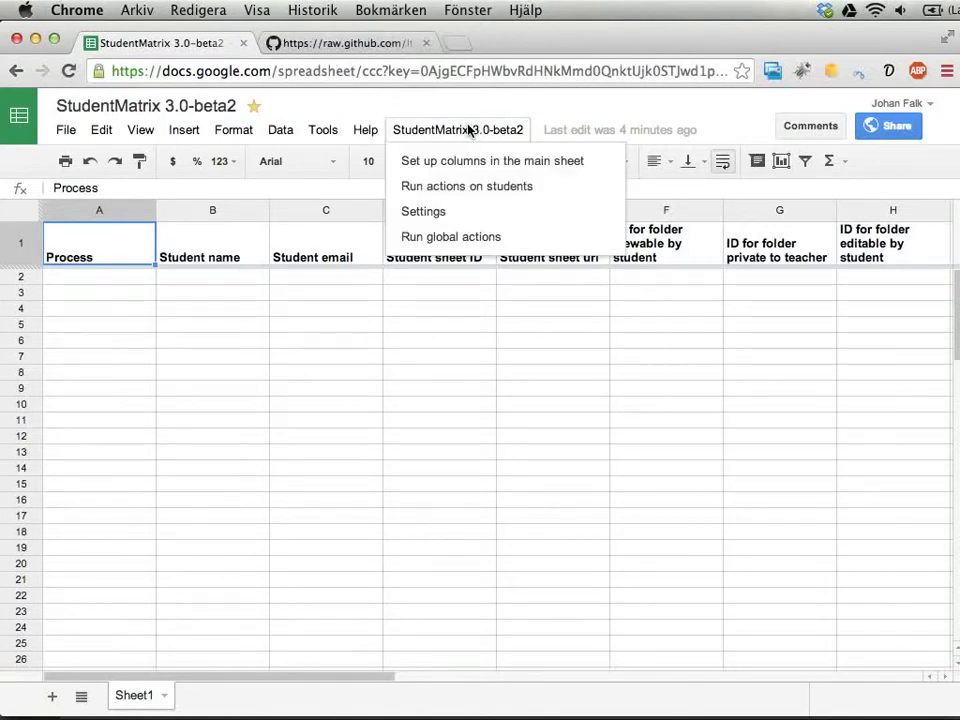
pyautogui.click(424, 212)
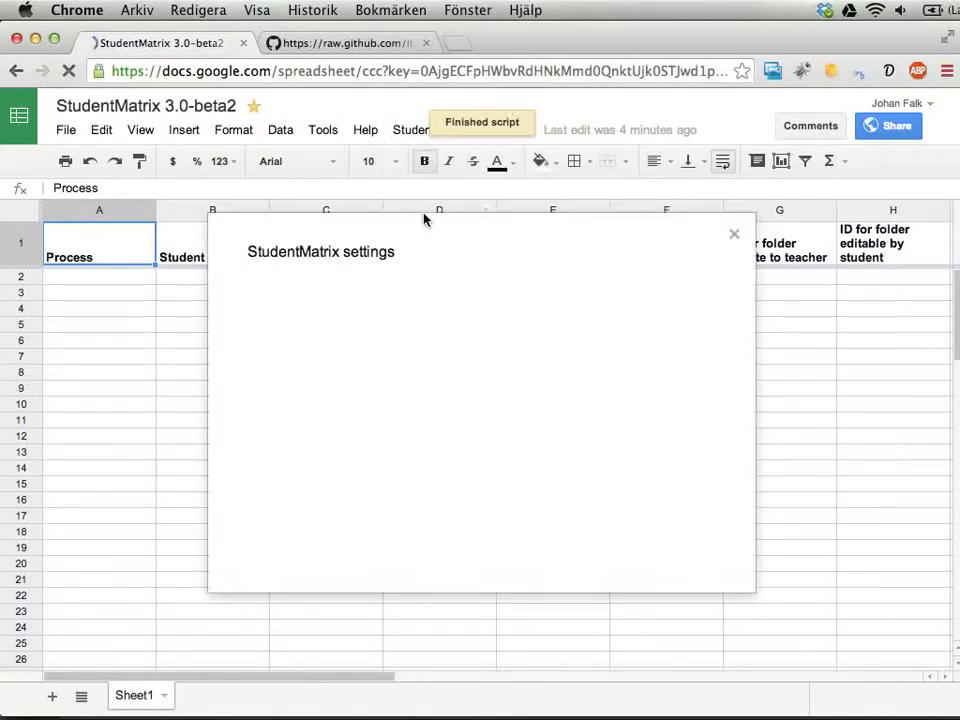
pyautogui.click(355, 290)
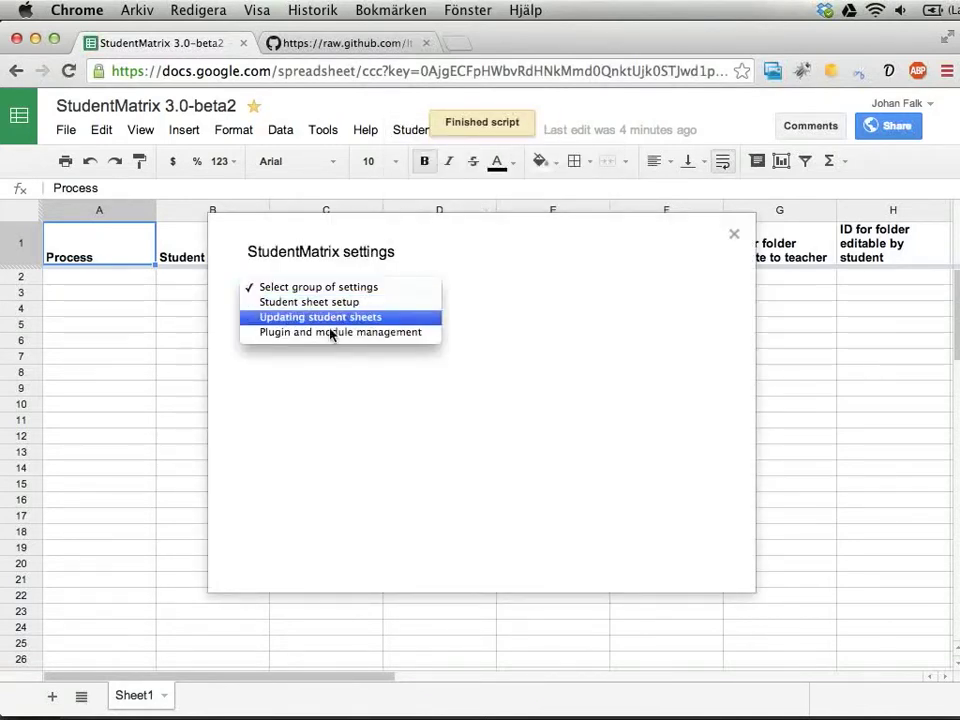
pyautogui.click(329, 336)
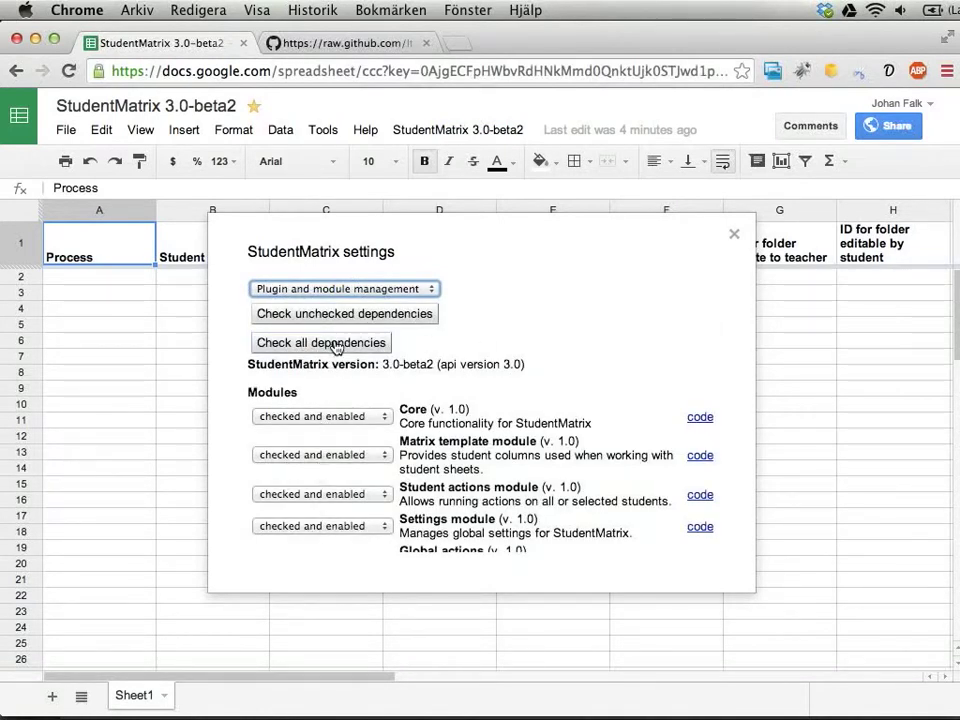
pyautogui.click(338, 347)
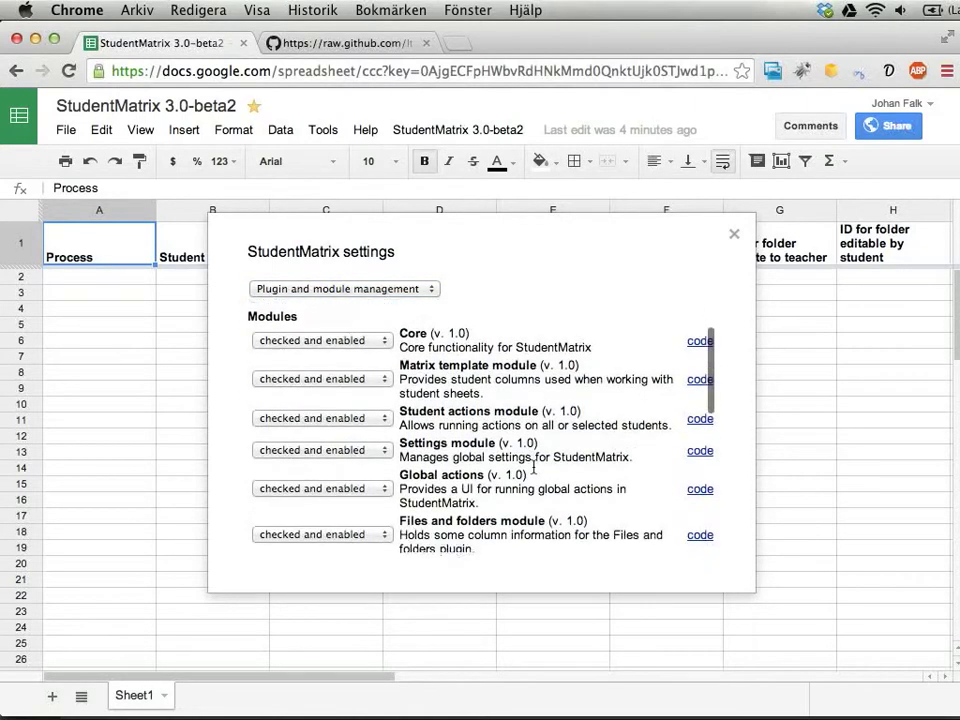
pyautogui.scroll(-10, 380, 431)
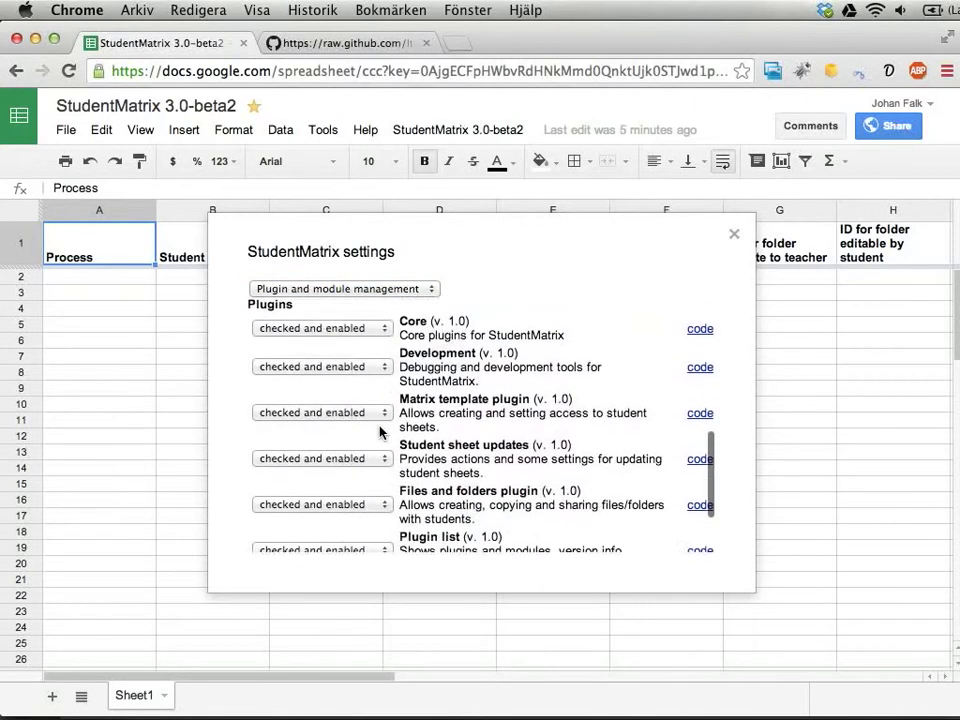
pyautogui.scroll(-2, 380, 431)
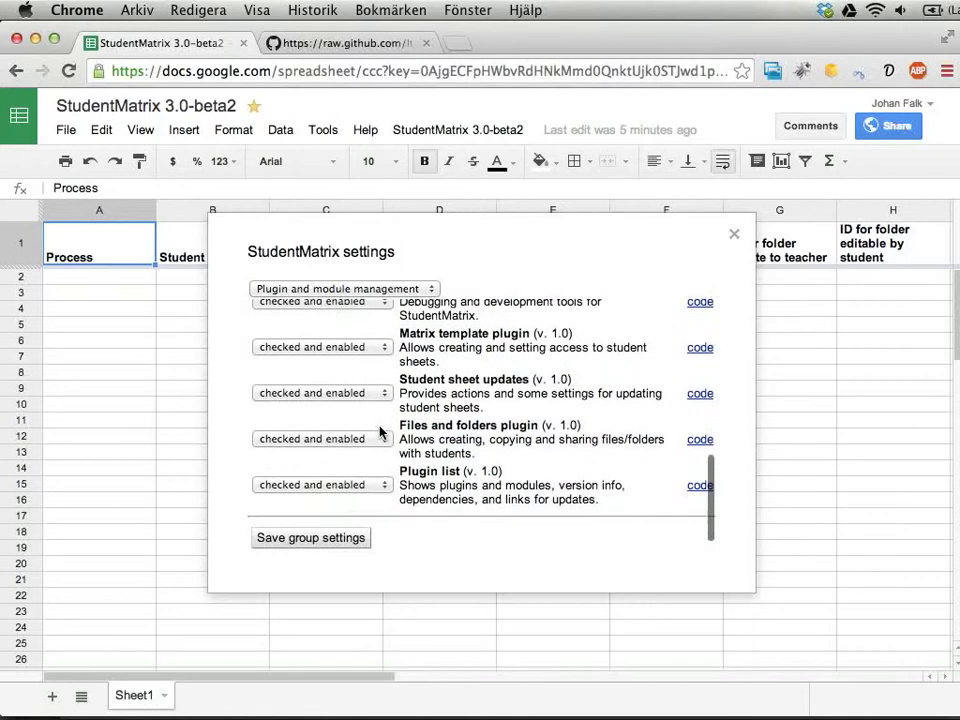
pyautogui.click(296, 540)
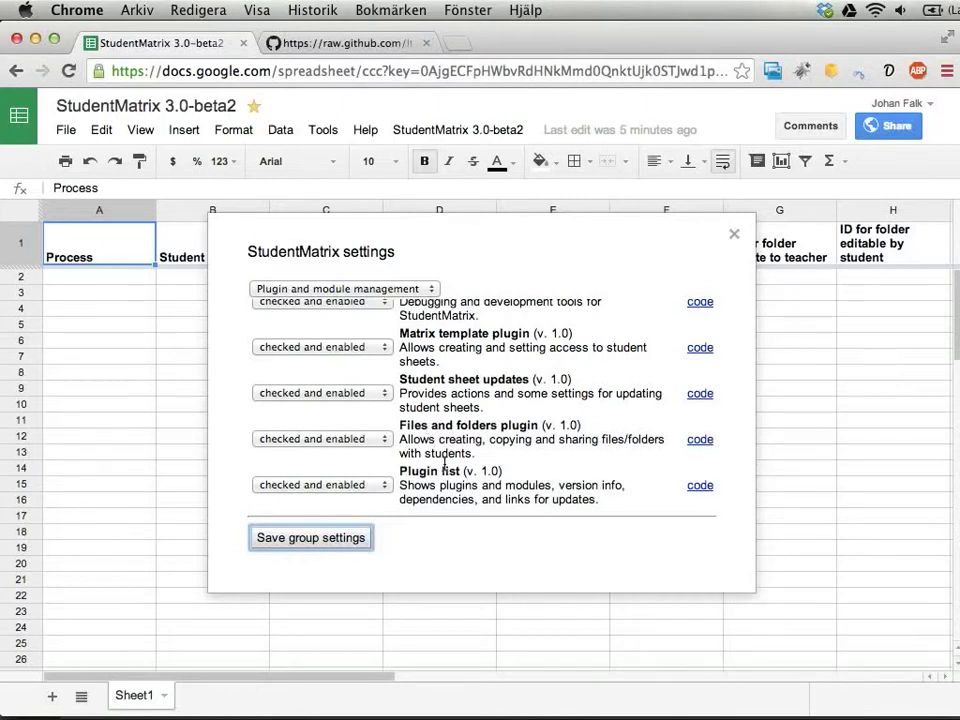
# Set the Development plugin's status to manually disabled, save the group settings and close the settings dialog.
pyautogui.scroll(8, 444, 462)
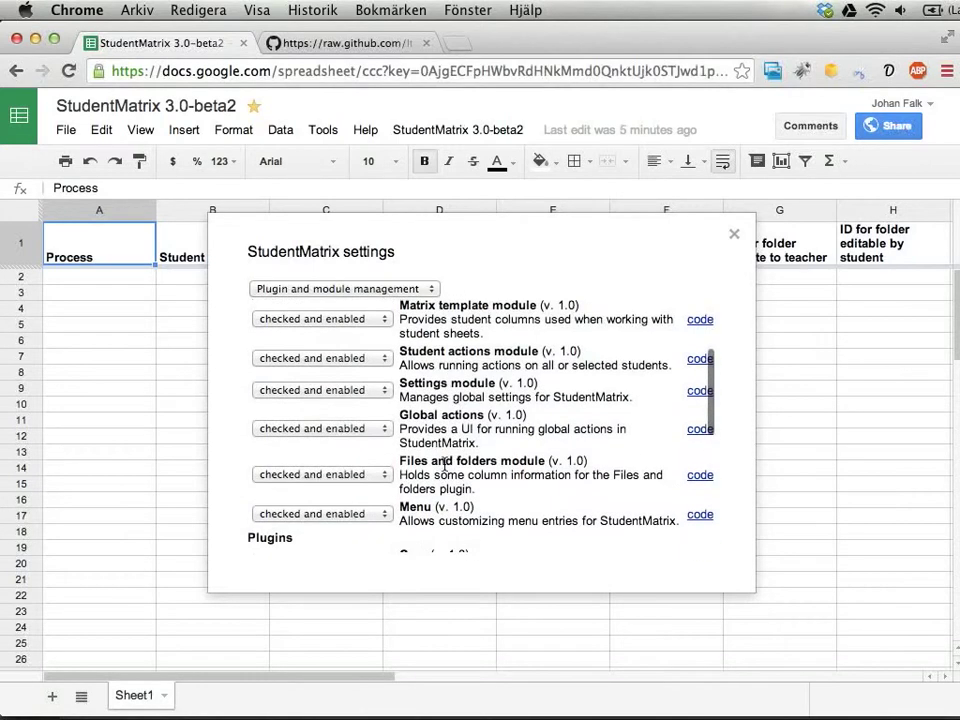
pyautogui.scroll(-2, 444, 462)
pyautogui.scroll(5, 444, 462)
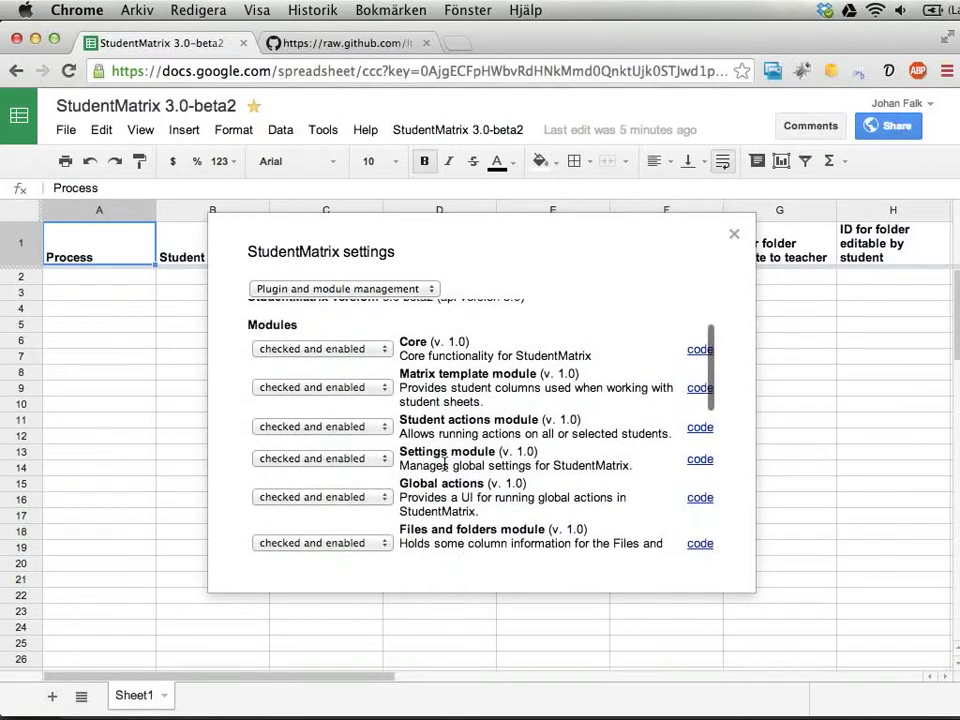
pyautogui.scroll(-5, 444, 462)
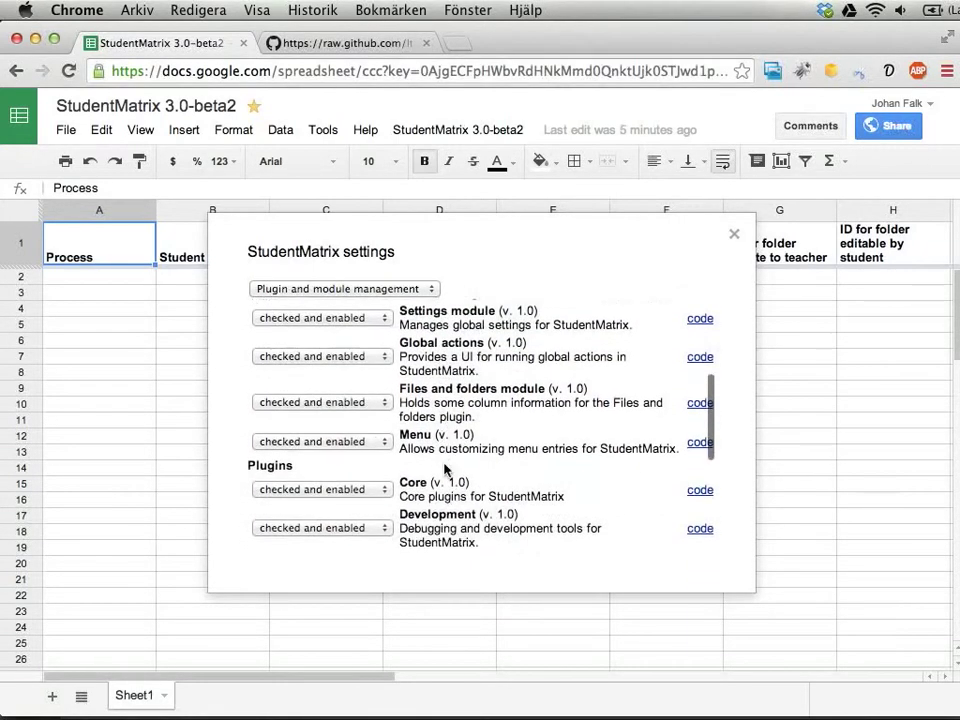
pyautogui.scroll(-3, 446, 470)
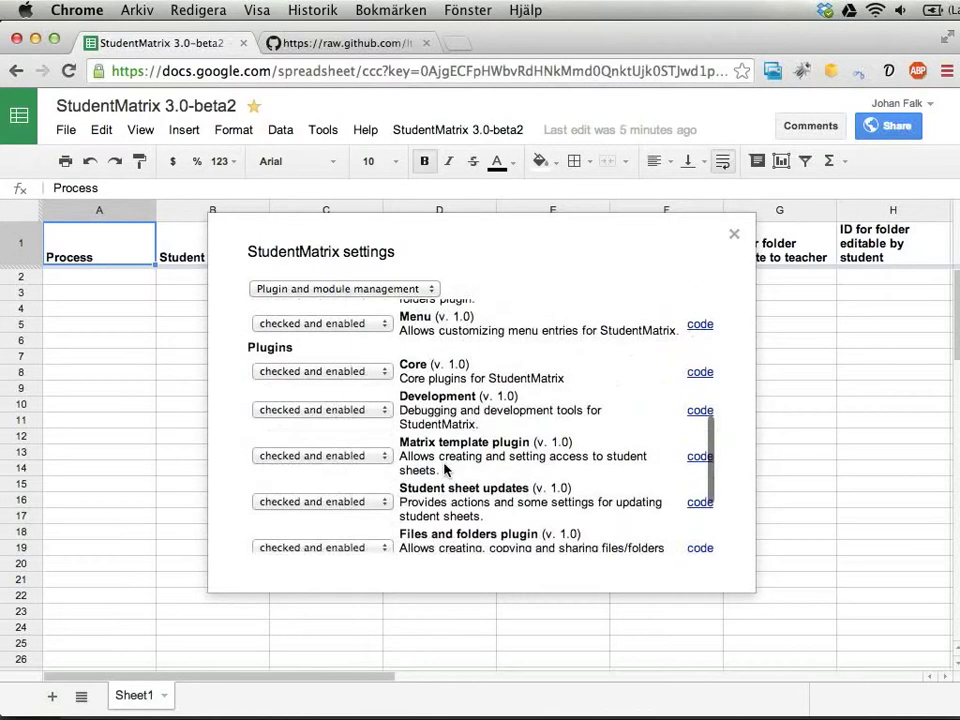
pyautogui.click(438, 132)
pyautogui.click(439, 130)
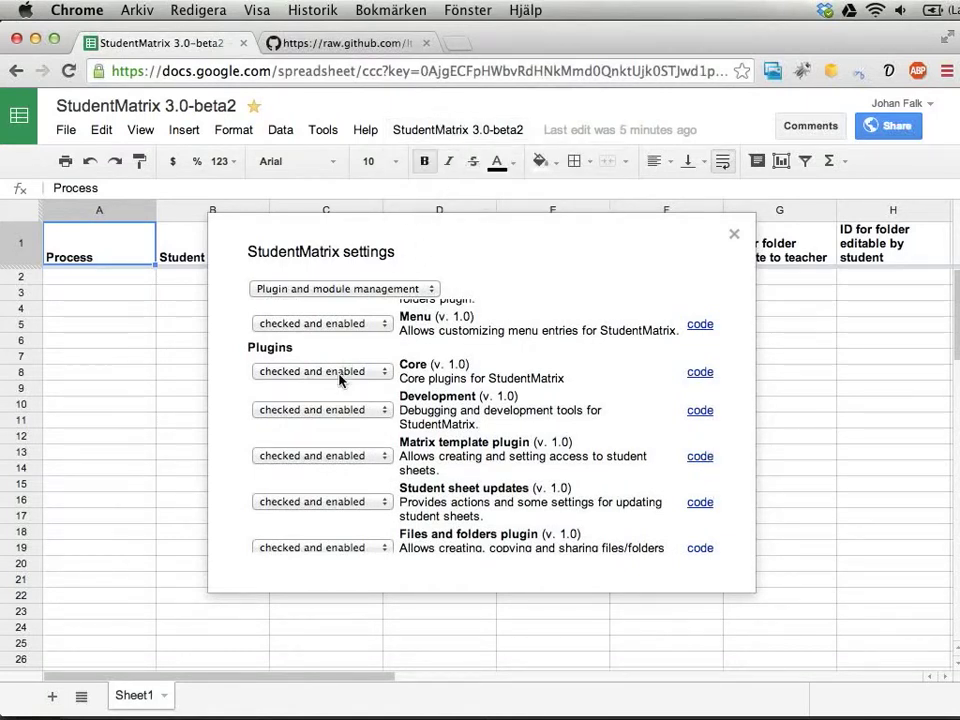
pyautogui.click(336, 410)
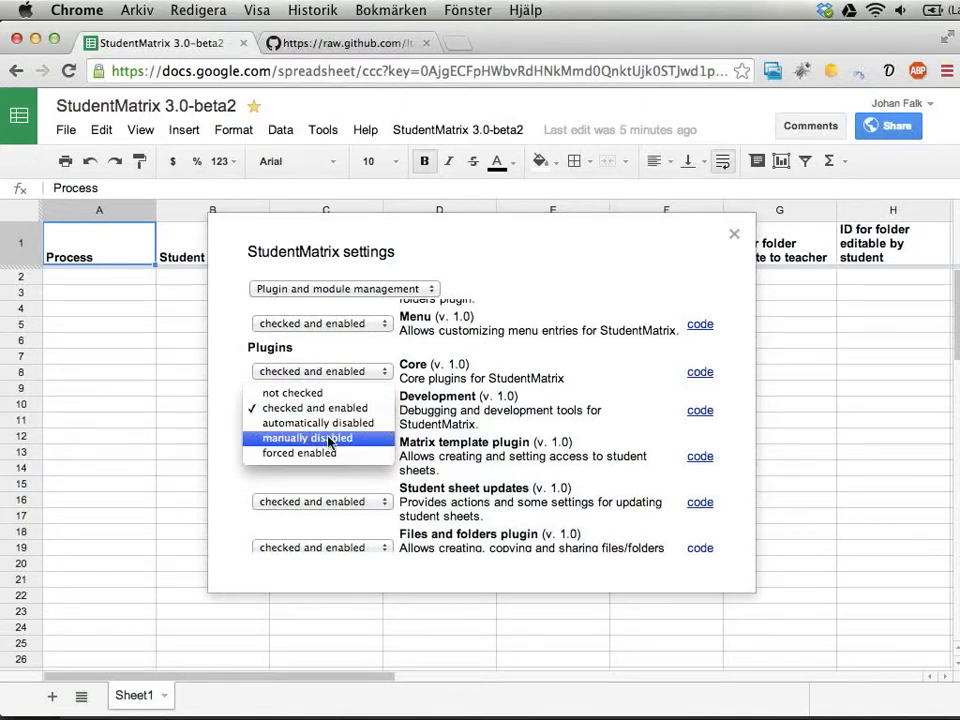
pyautogui.click(326, 438)
pyautogui.scroll(-3, 386, 432)
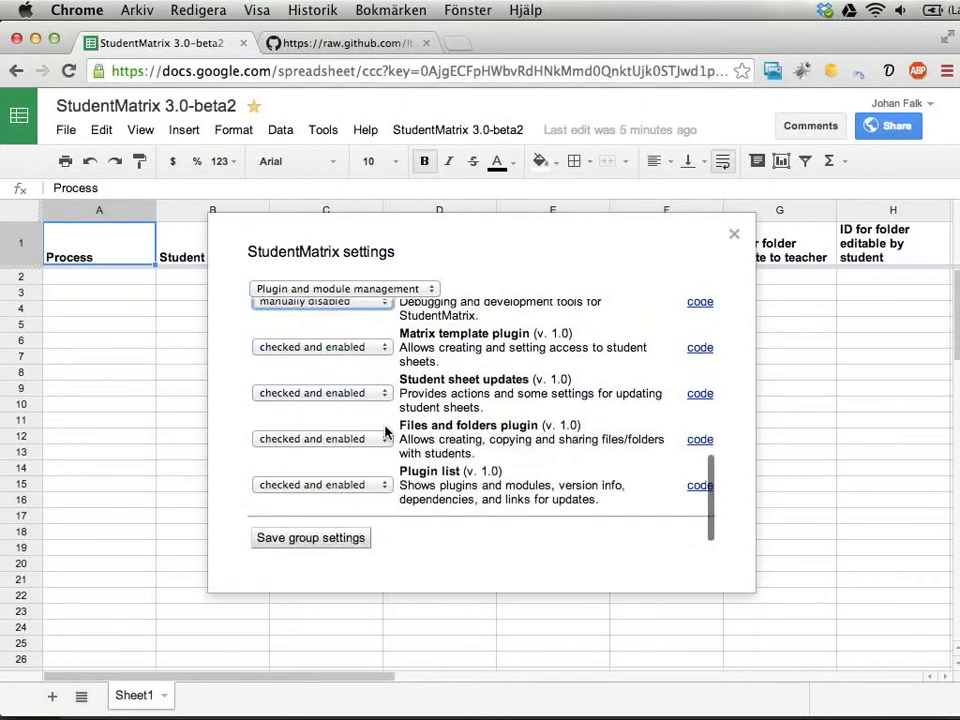
pyautogui.click(318, 542)
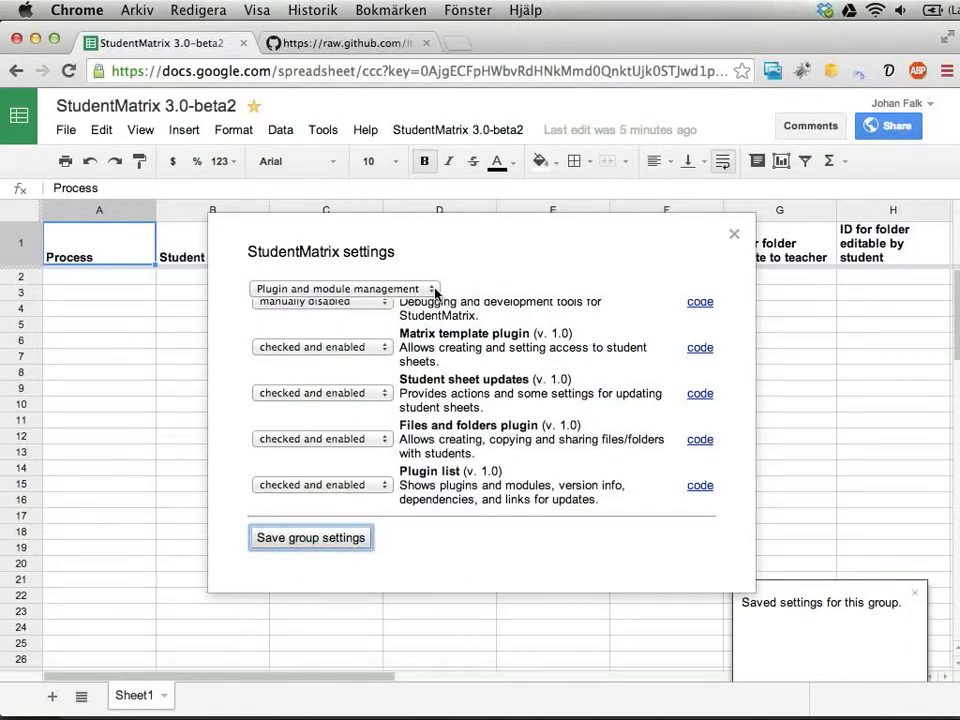
pyautogui.click(734, 236)
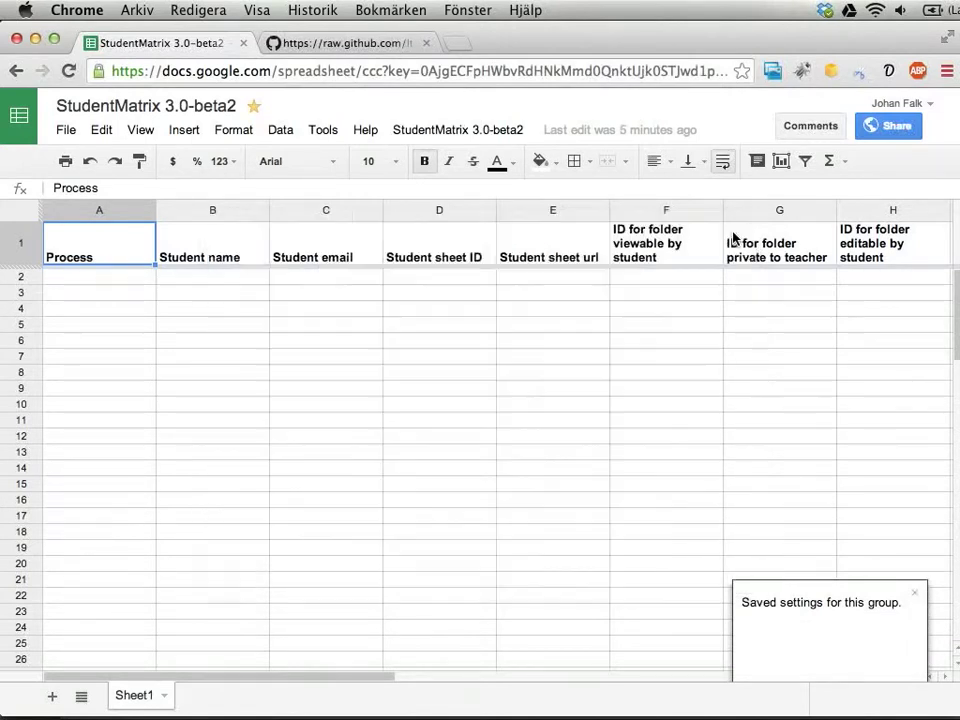
# Reopen the Plugin and module management settings, set the Development plugin to checked and enabled, save the group settings and close the dialog.
pyautogui.click(505, 130)
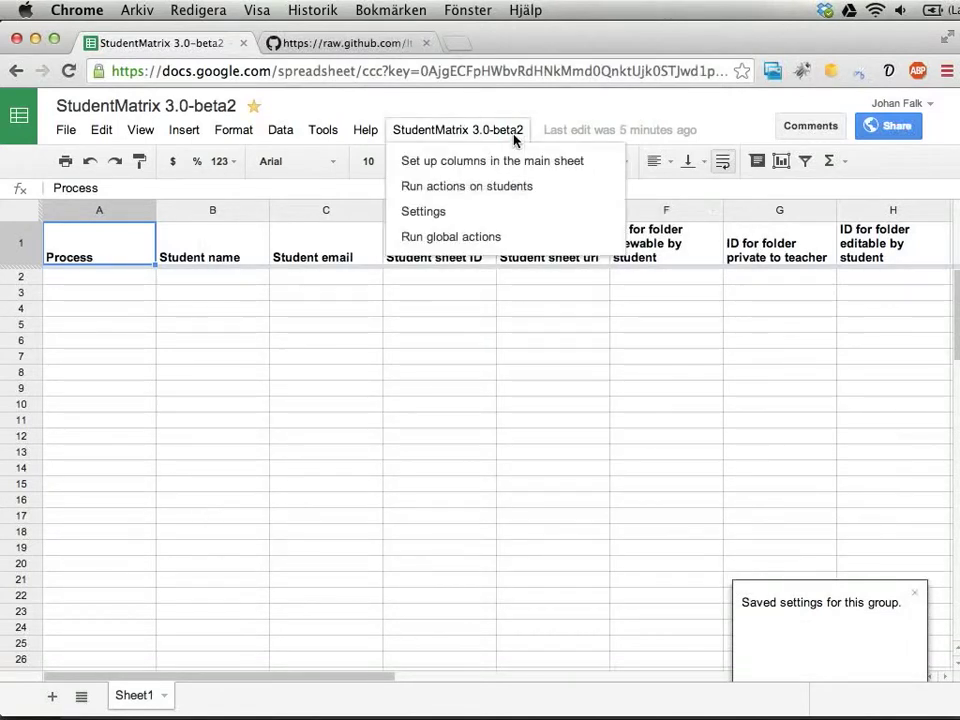
pyautogui.click(464, 222)
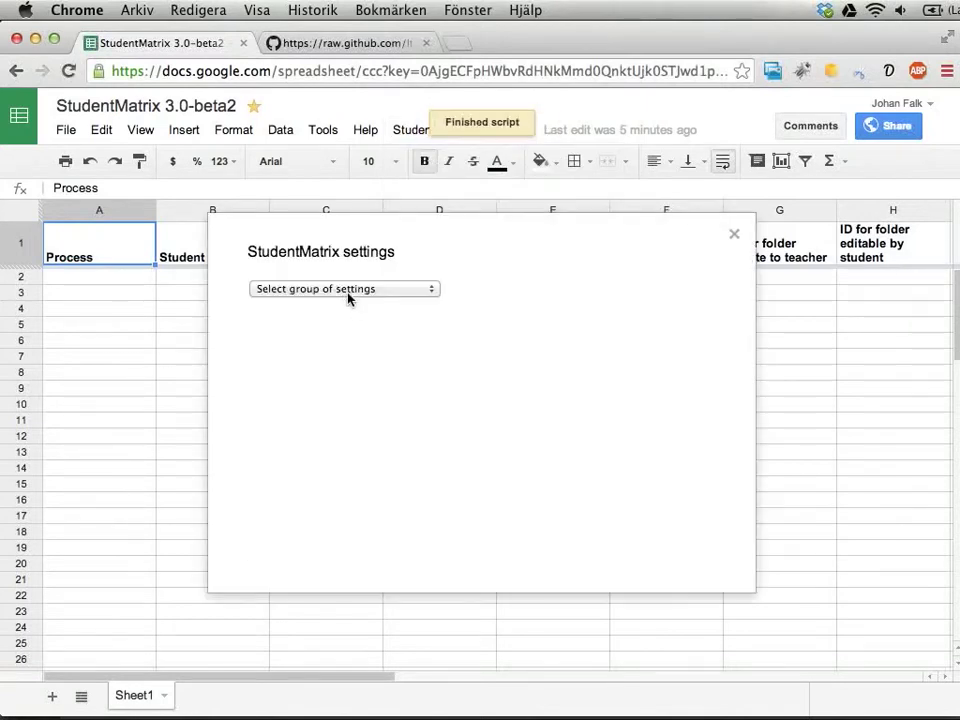
pyautogui.click(348, 290)
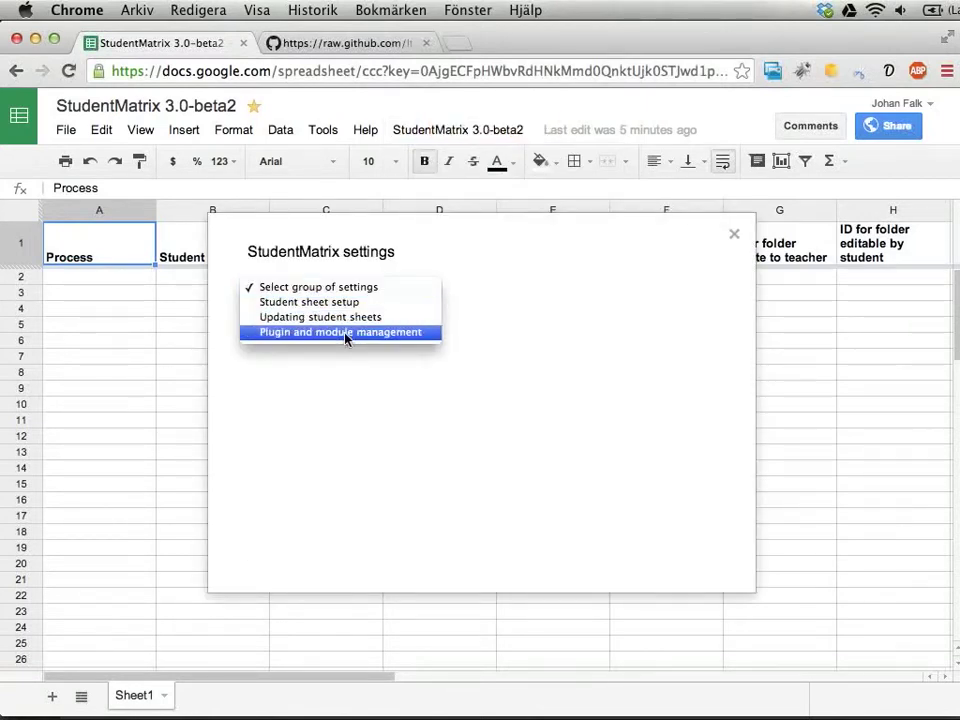
pyautogui.click(346, 338)
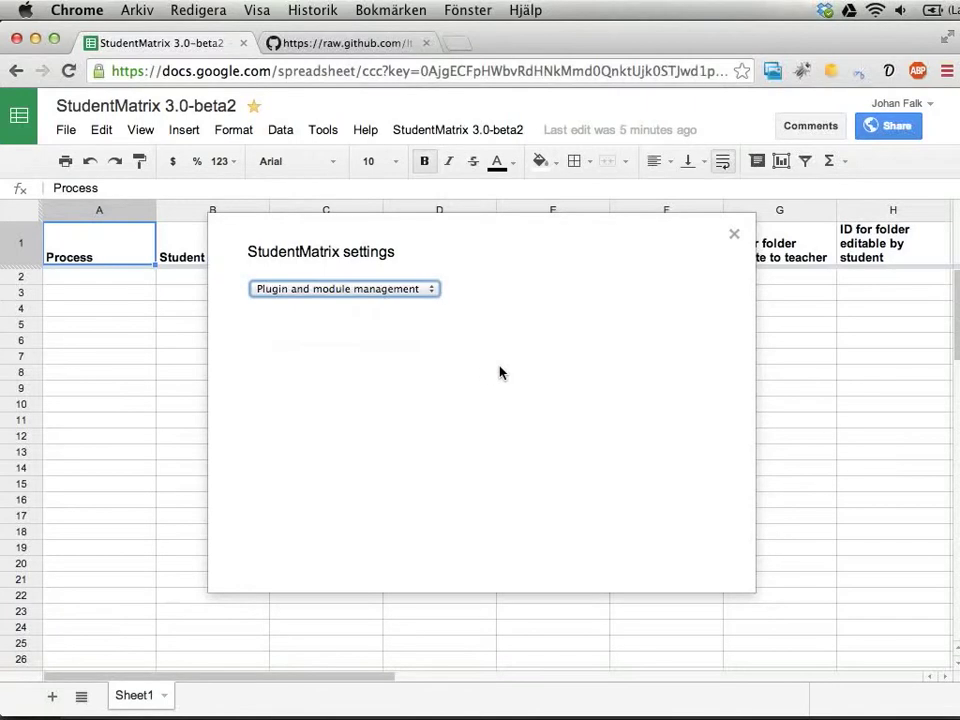
pyautogui.scroll(-10, 333, 470)
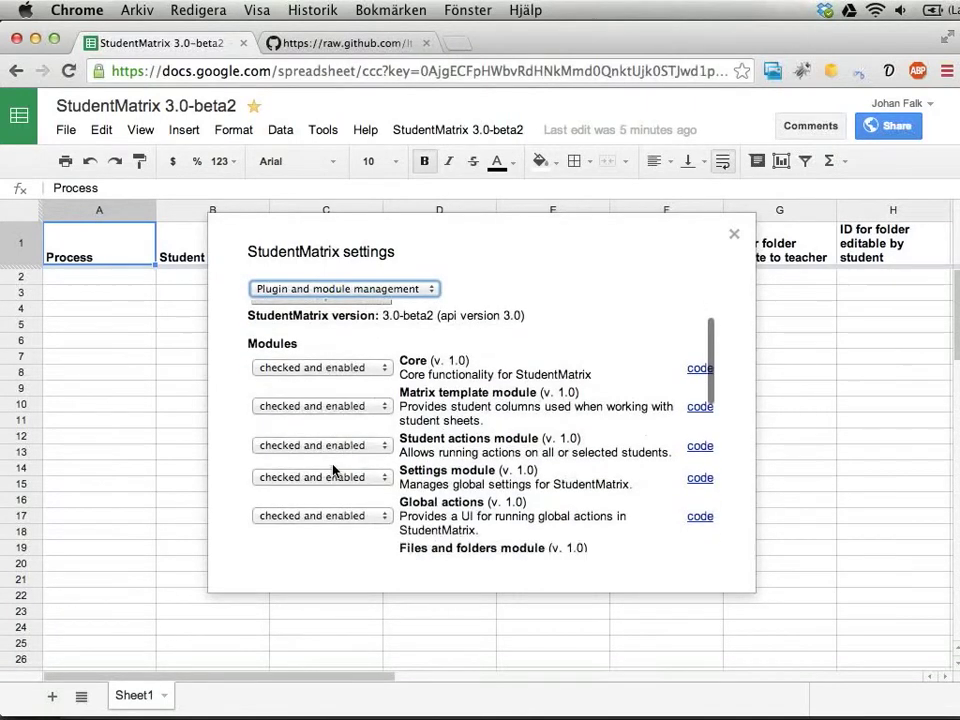
pyautogui.scroll(2, 334, 467)
pyautogui.scroll(-2, 336, 458)
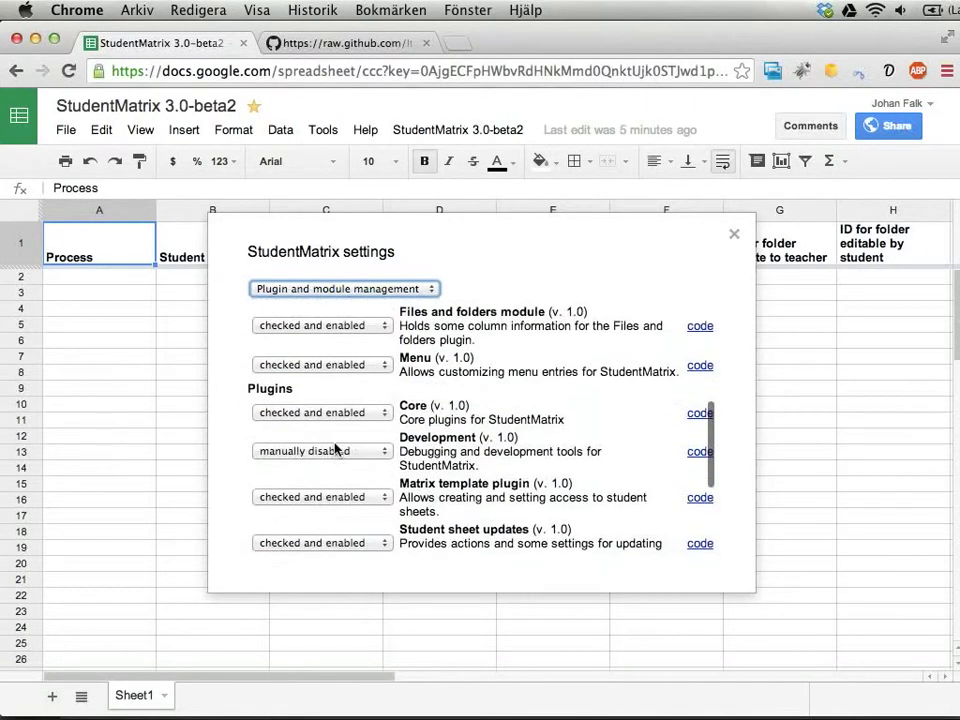
pyautogui.click(336, 452)
pyautogui.click(330, 419)
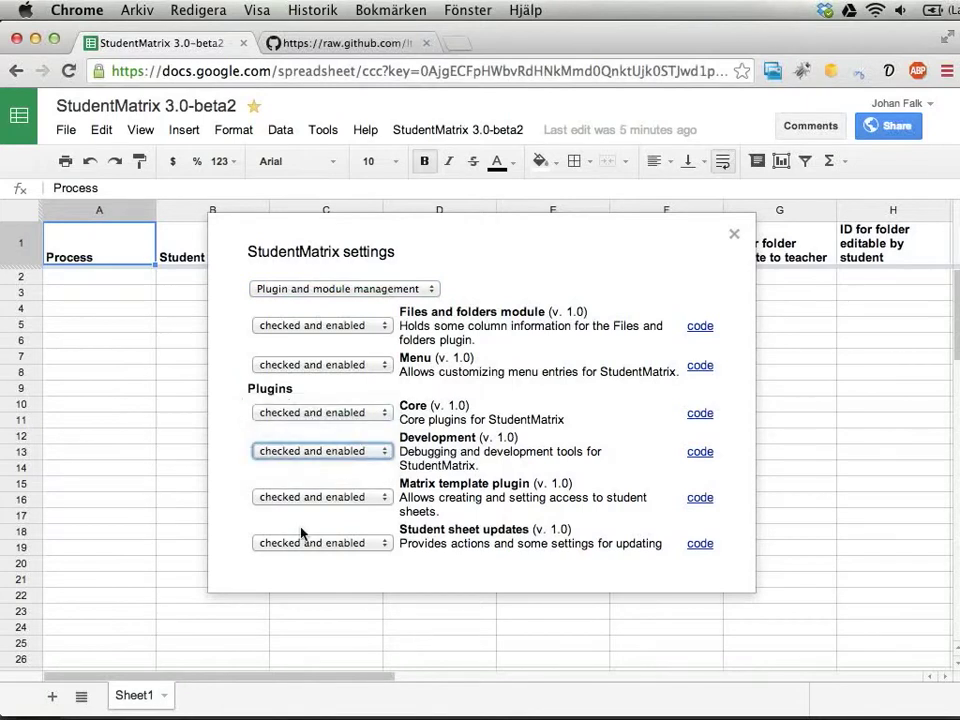
pyautogui.scroll(-5, 302, 535)
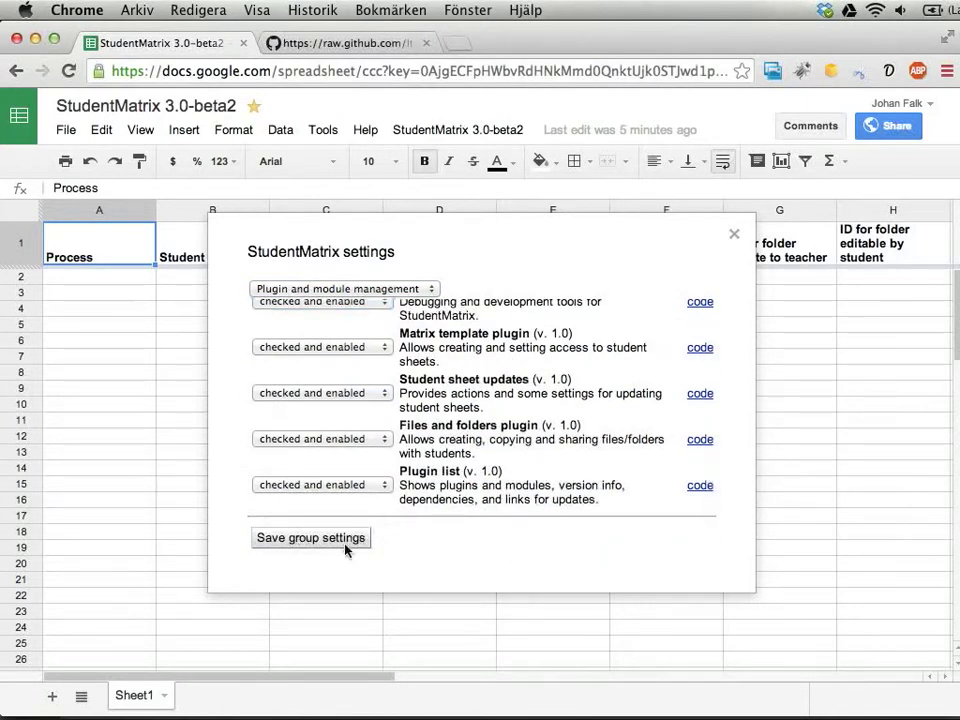
pyautogui.click(348, 541)
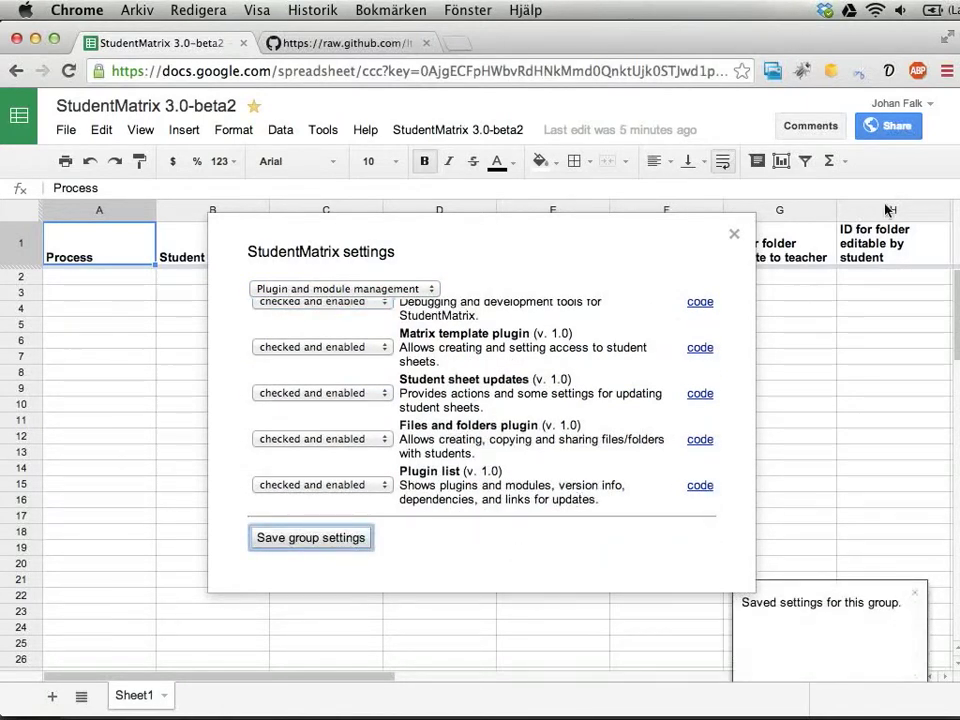
pyautogui.click(734, 235)
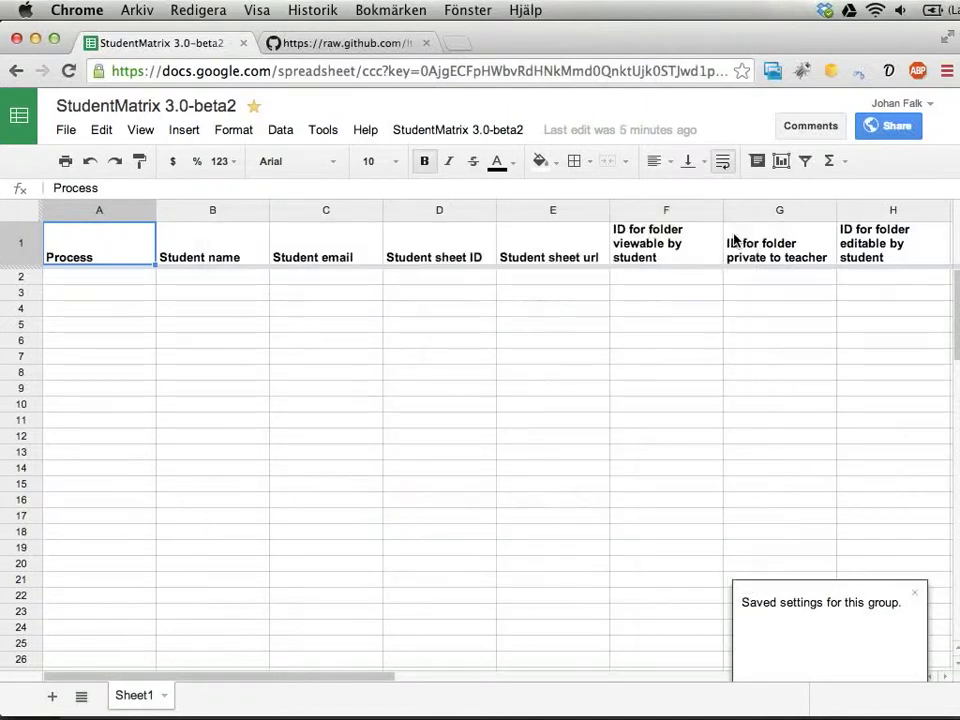